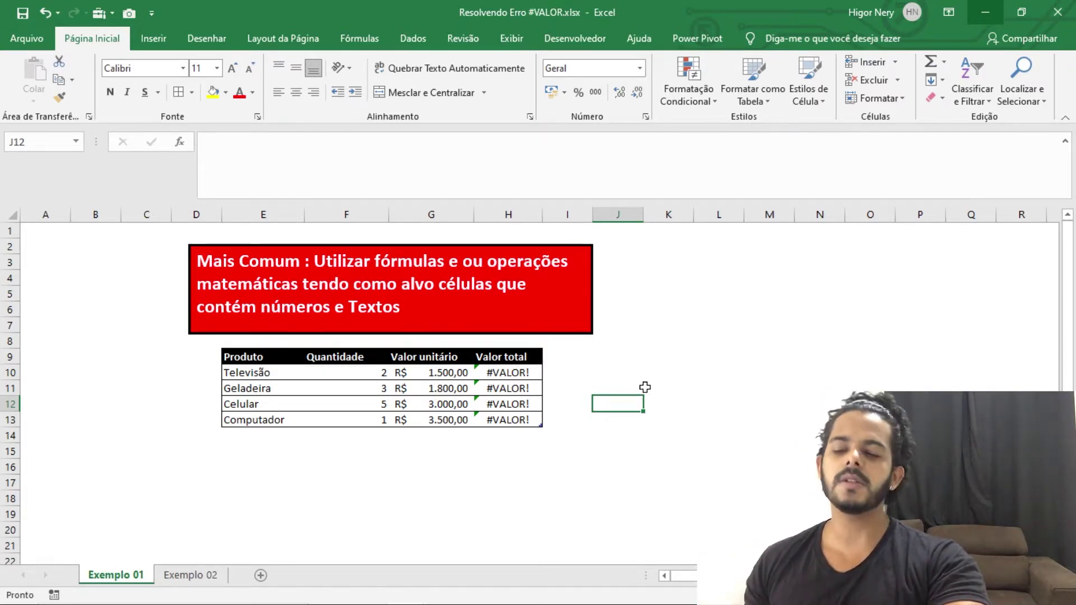
{"action": "left_click", "coordinate": [687, 388]}
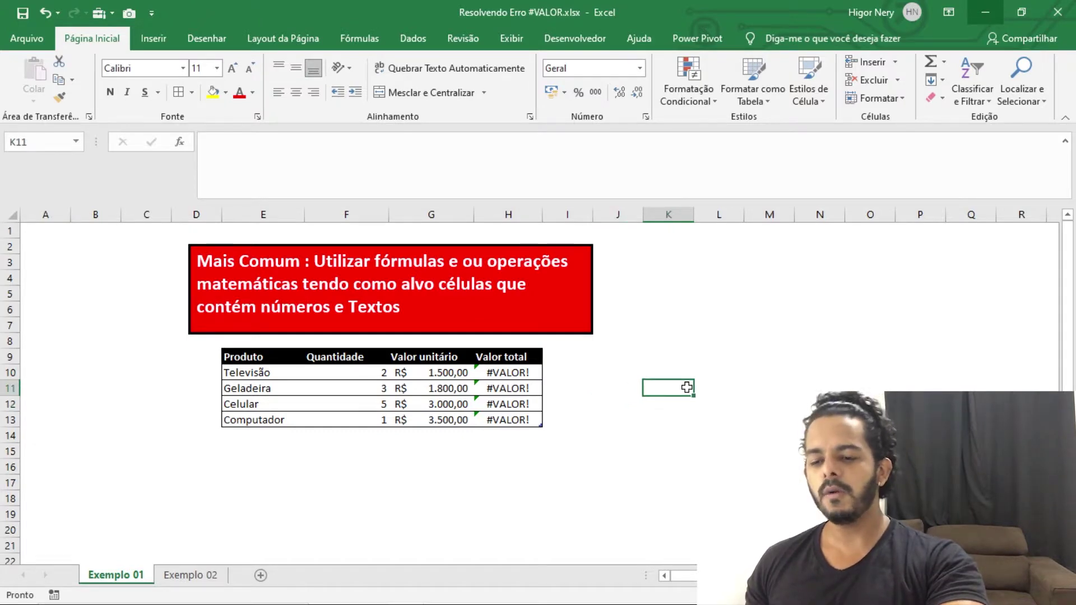
{"action": "type", "text": "="}
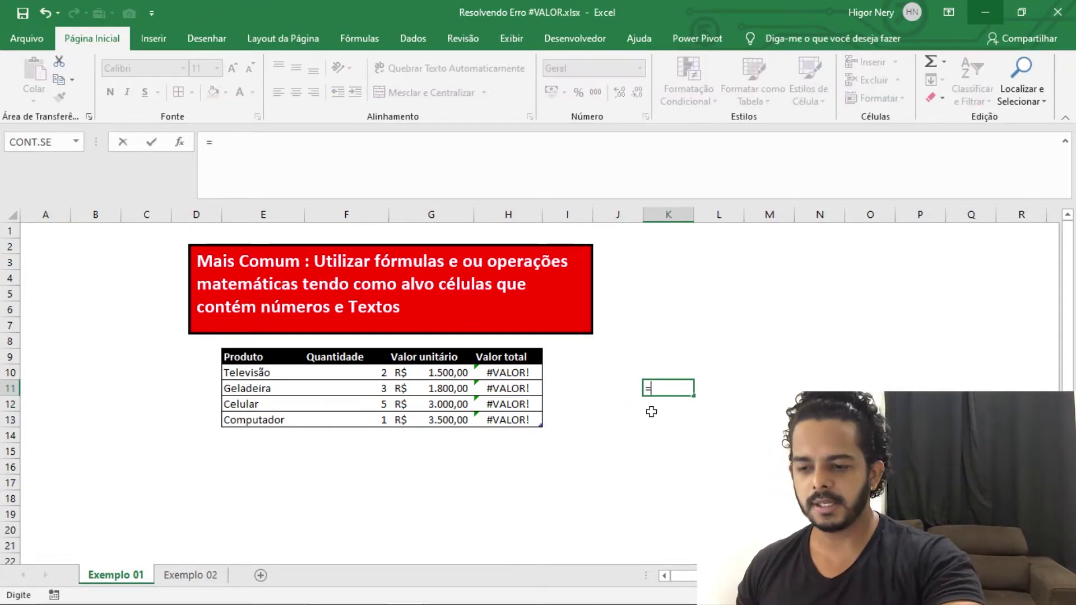
{"action": "left_click", "coordinate": [613, 393]}
{"action": "type", "text": "/"}
{"action": "key", "text": "BackSpace"}
{"action": "type", "text": "*"}
{"action": "key", "text": "BackSpace"}
{"action": "type", "text": "+"}
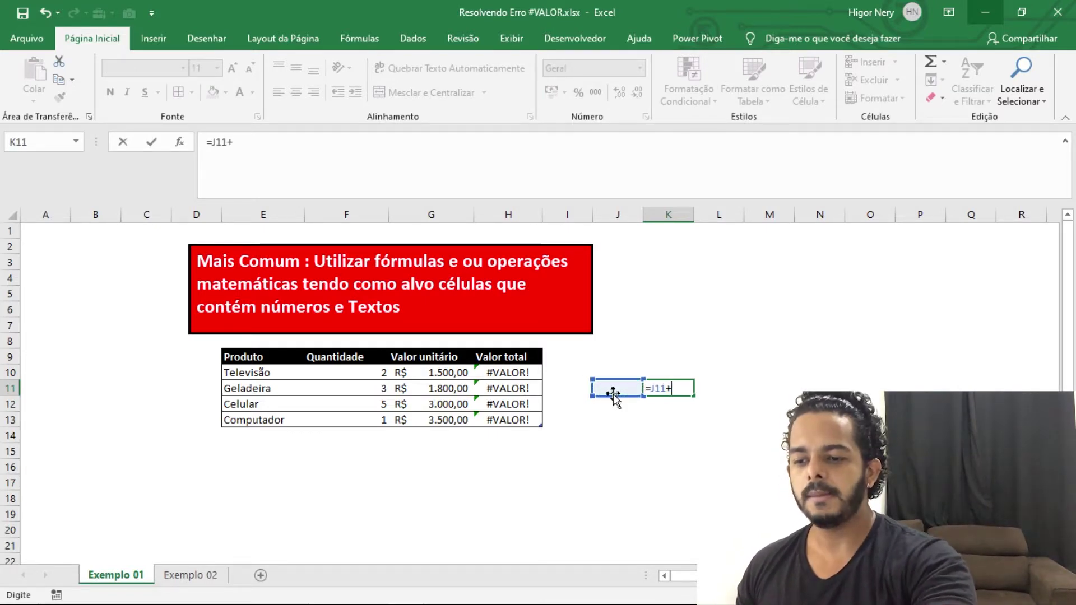
{"action": "key", "text": "BackSpace"}
{"action": "type", "text": "-"}
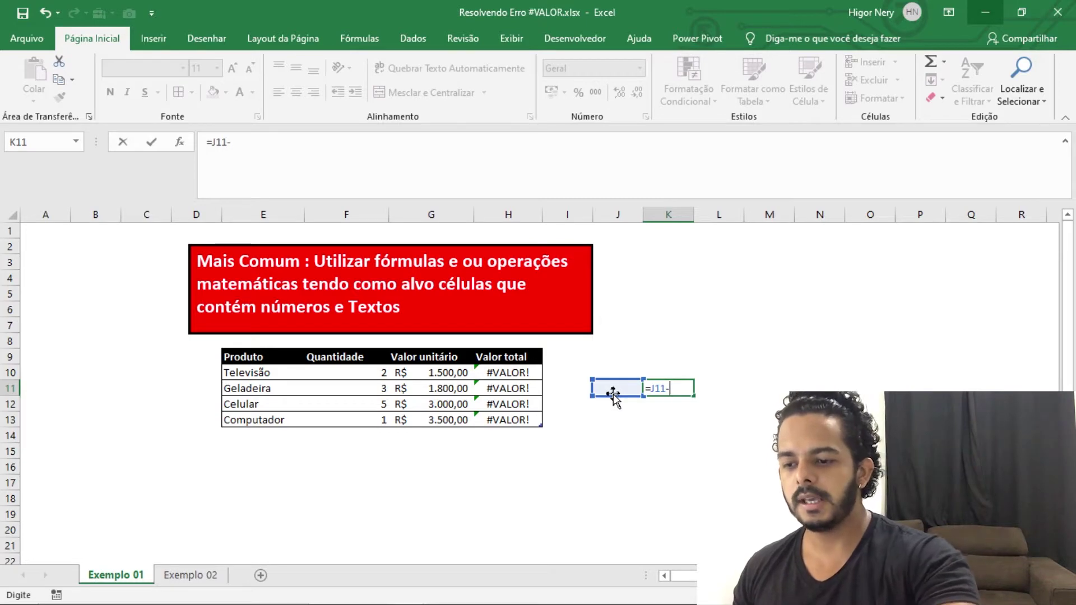
{"action": "left_click", "coordinate": [623, 418]}
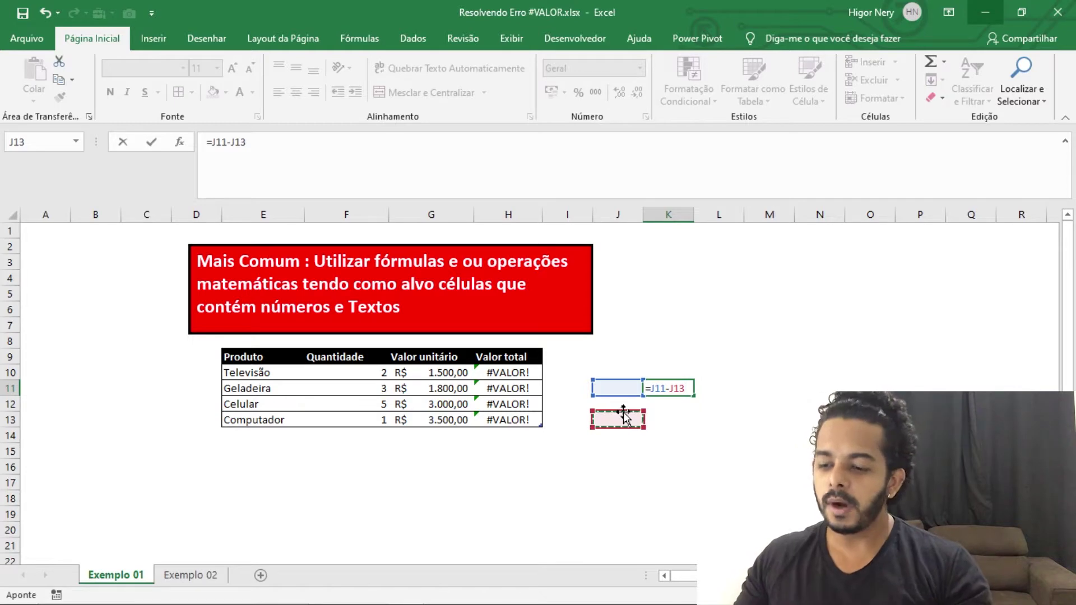
{"action": "key", "text": "Escape"}
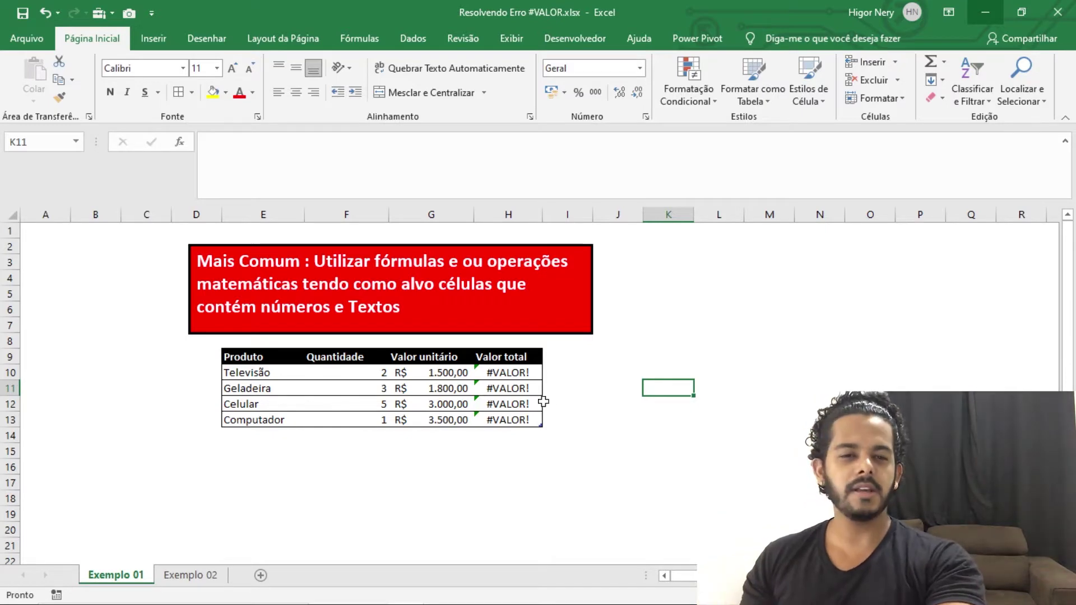
Examine the product table's Produto, Quantidade and Valor unitário columns and the Valor total formula in H10.
{"action": "left_click", "coordinate": [522, 372]}
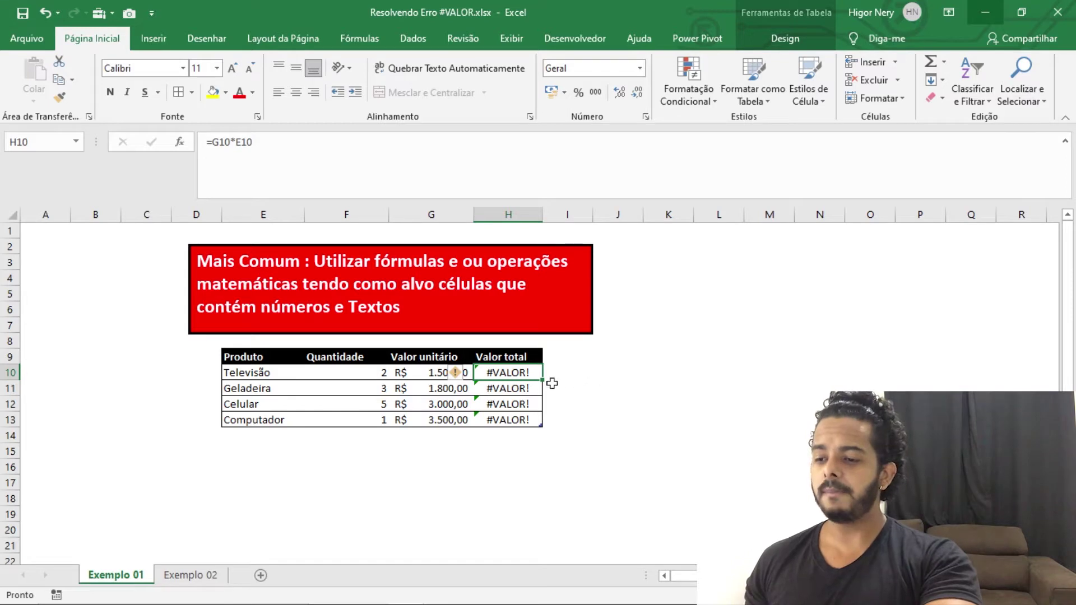
{"action": "left_click", "coordinate": [588, 376]}
{"action": "left_click_drag", "start_coordinate": [257, 357], "coordinate": [252, 422]}
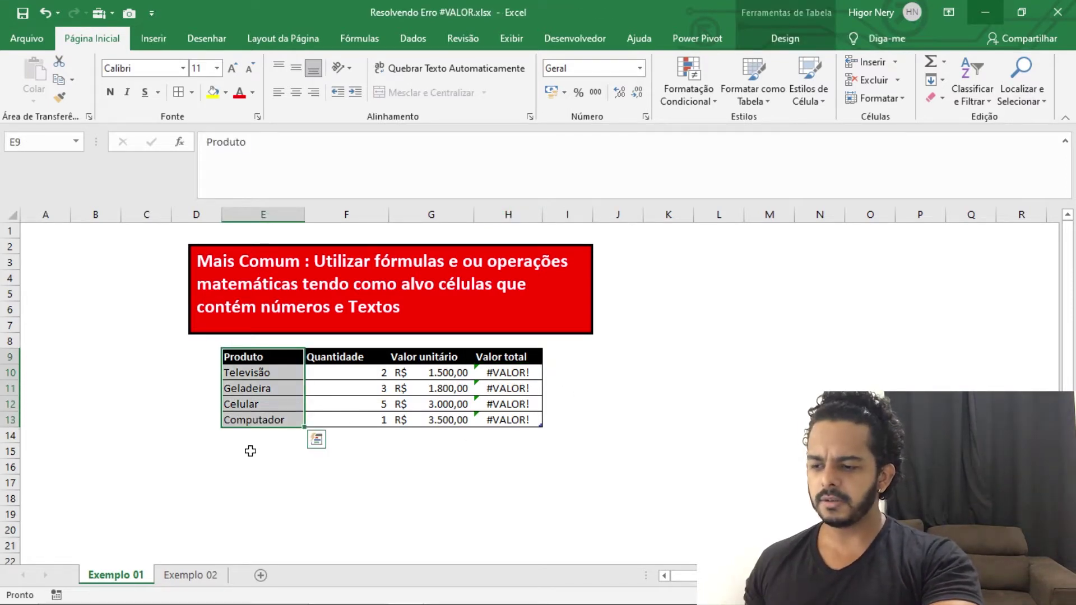
{"action": "left_click_drag", "start_coordinate": [353, 374], "coordinate": [357, 427]}
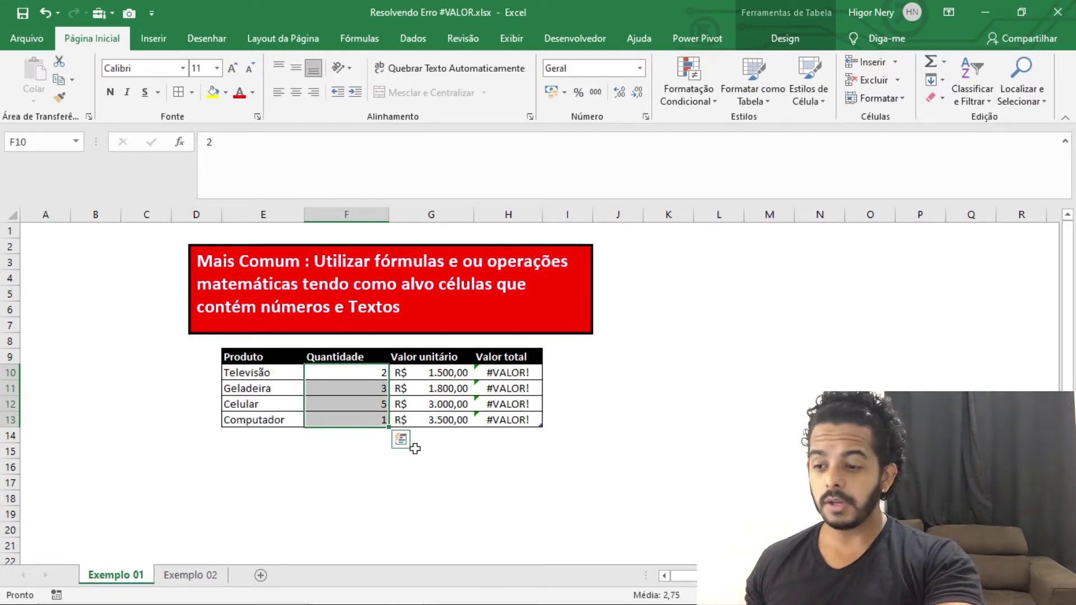
{"action": "left_click", "coordinate": [476, 456]}
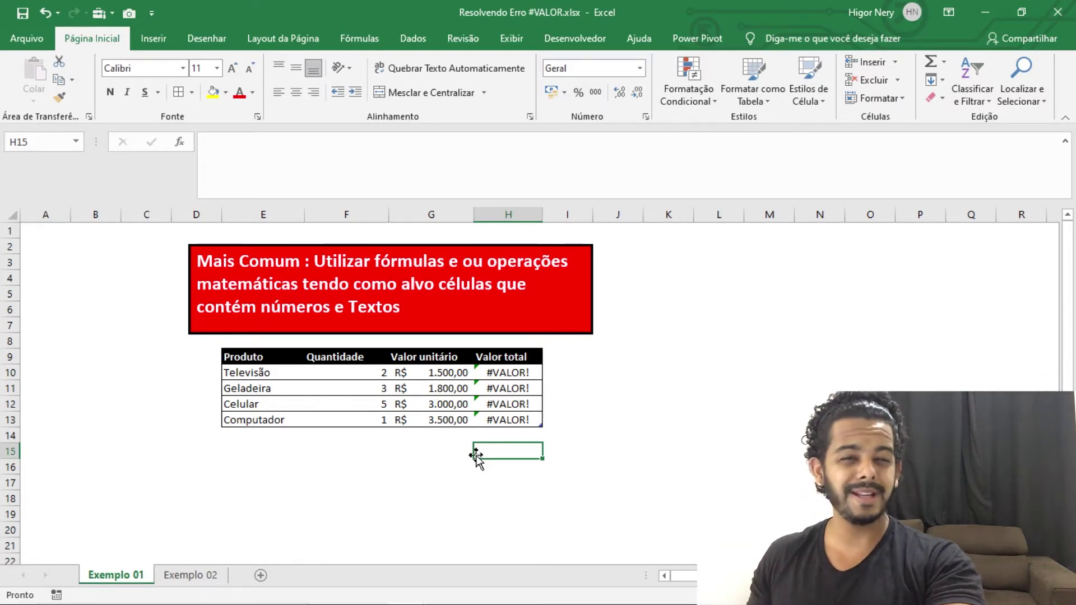
{"action": "left_click", "coordinate": [420, 443]}
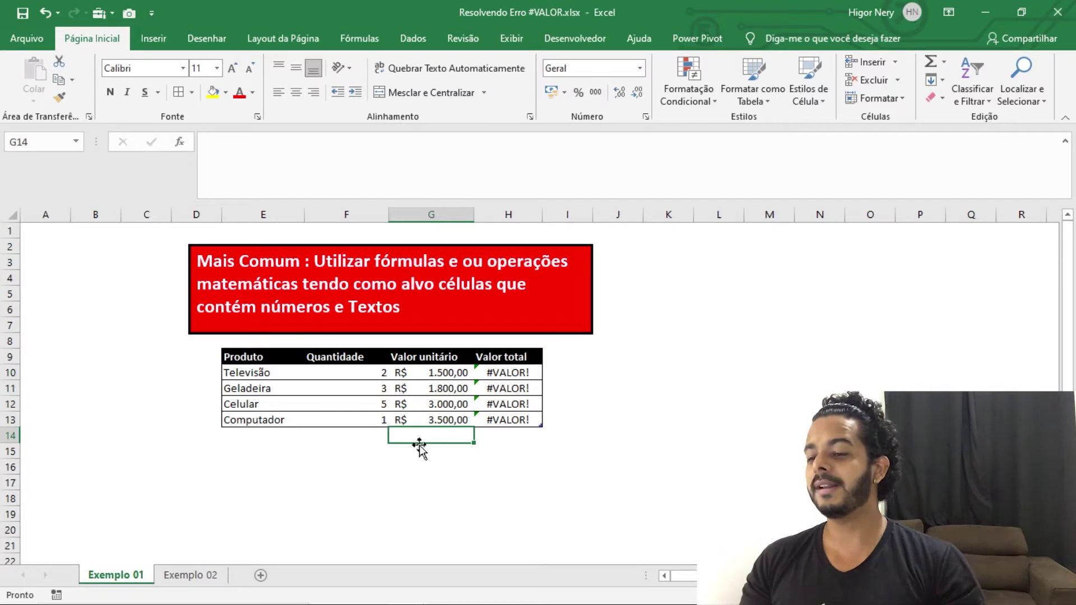
{"action": "left_click_drag", "start_coordinate": [447, 372], "coordinate": [446, 425]}
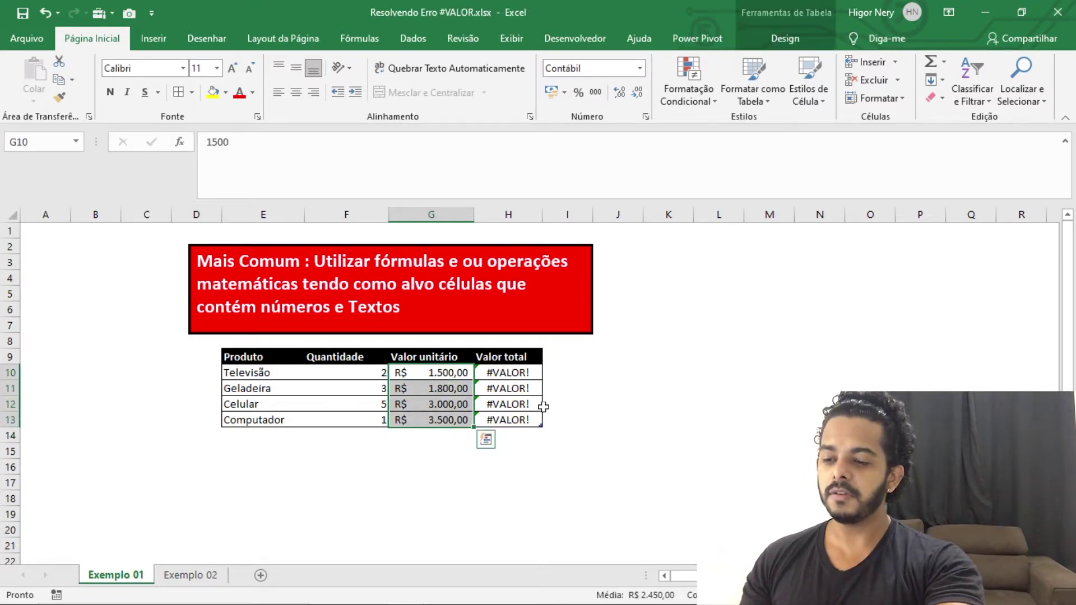
{"action": "left_click", "coordinate": [516, 374]}
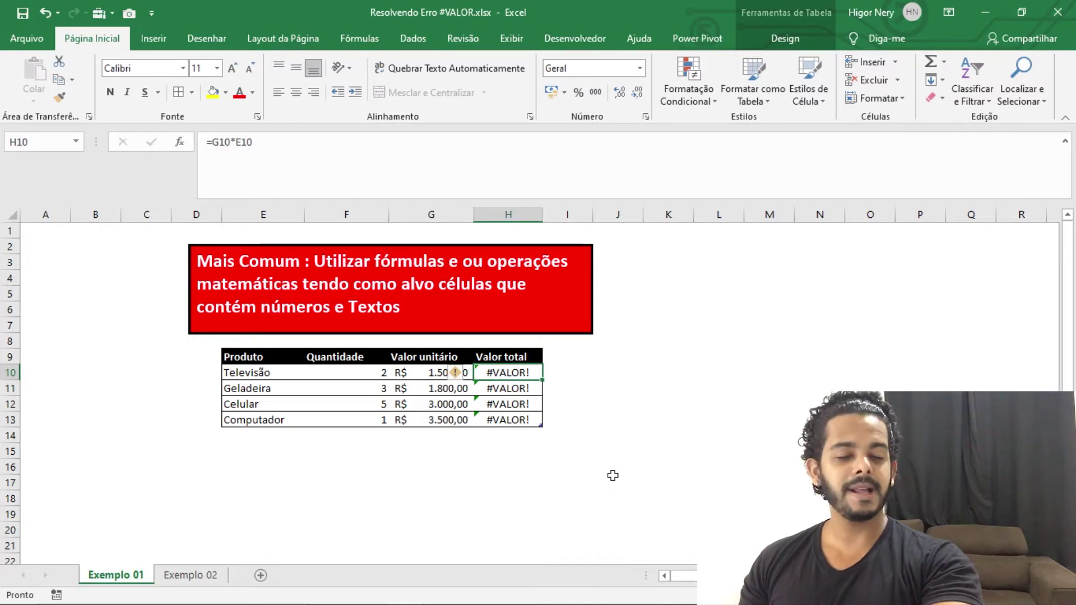
{"action": "left_click", "coordinate": [585, 464]}
{"action": "left_click", "coordinate": [527, 373]}
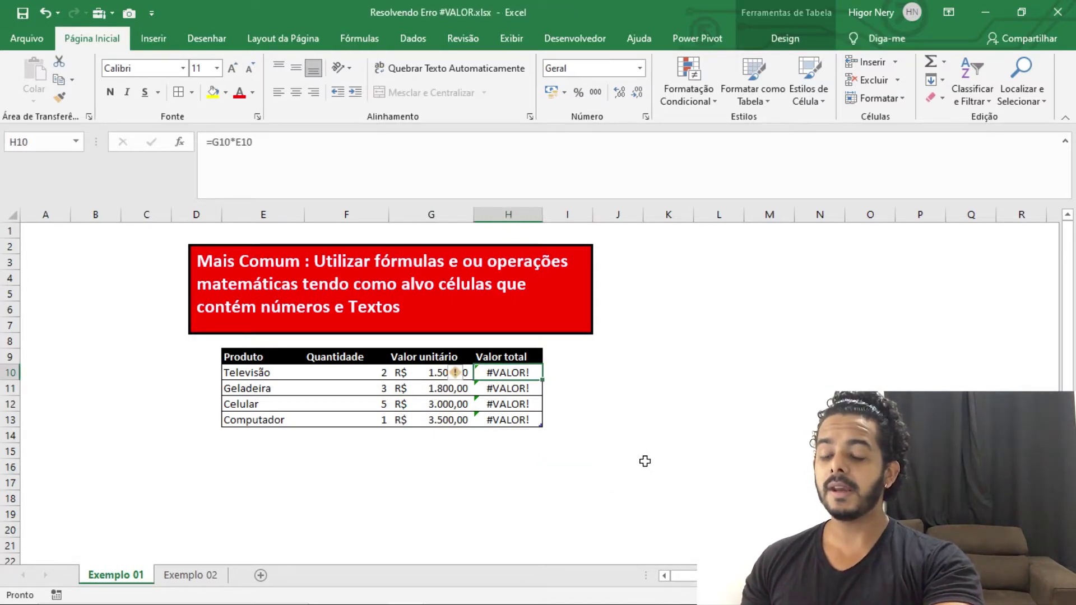
{"action": "left_click", "coordinate": [590, 449]}
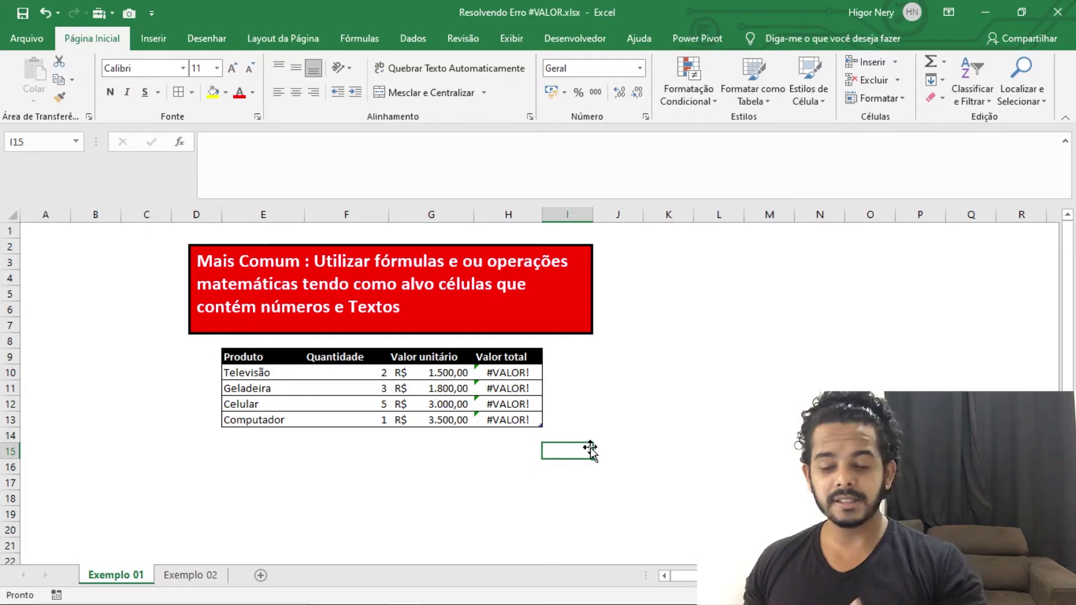
{"action": "left_click", "coordinate": [510, 375]}
{"action": "left_click", "coordinate": [561, 437]}
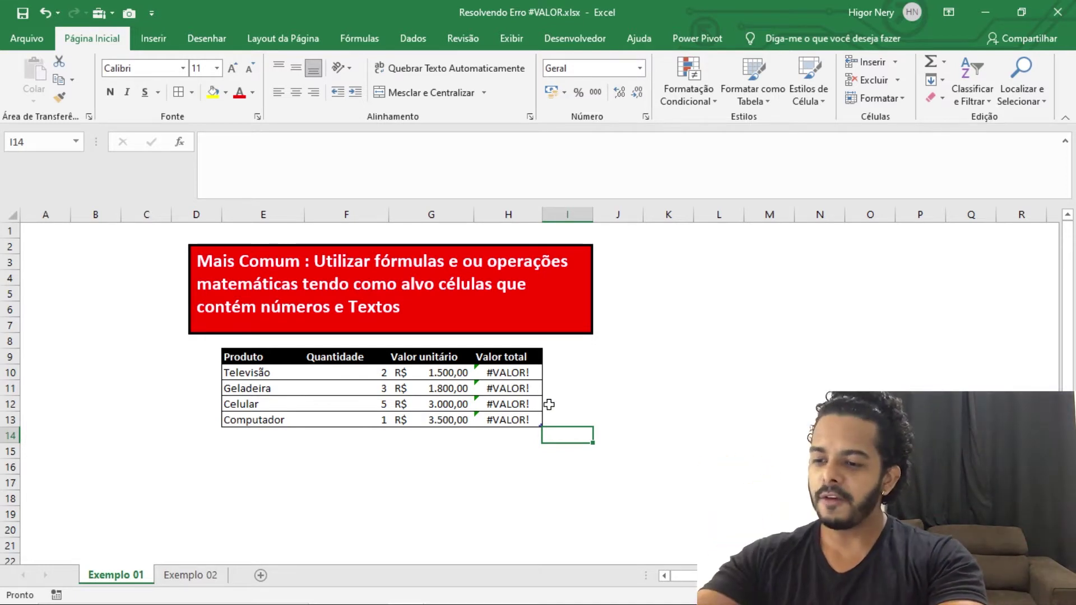
{"action": "left_click", "coordinate": [526, 377]}
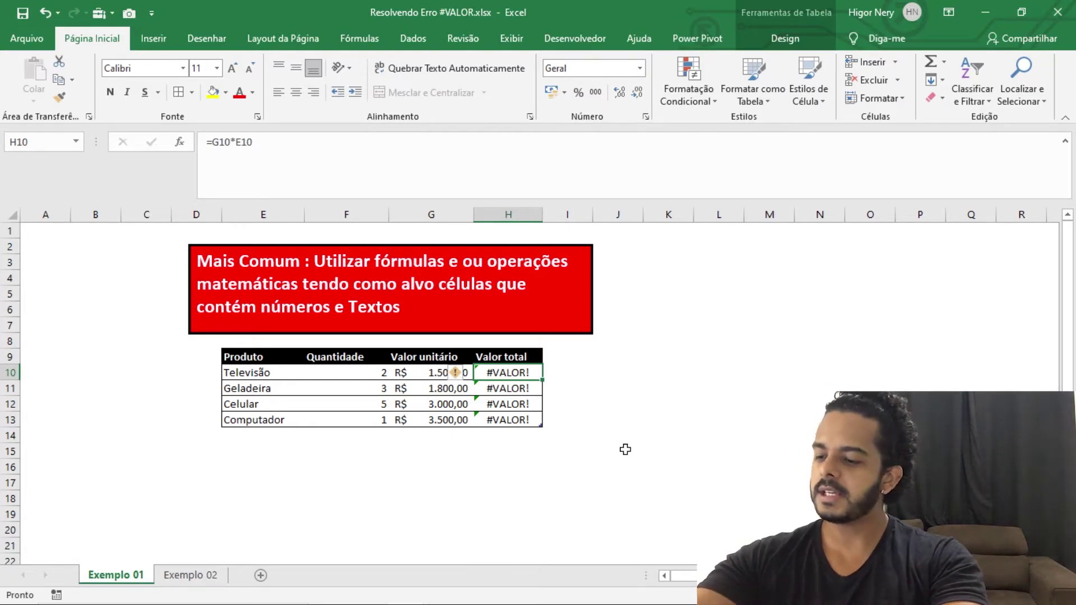
{"action": "key", "text": "F2"}
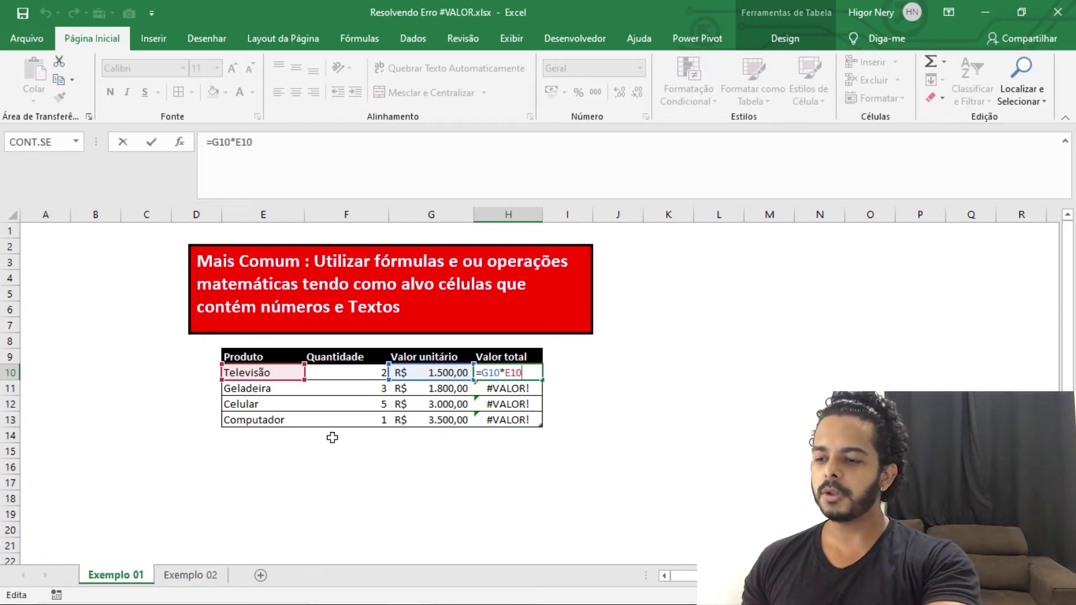
{"action": "key", "text": "BackSpace"}
{"action": "key", "text": "BackSpace"}
{"action": "key", "text": "BackSpace"}
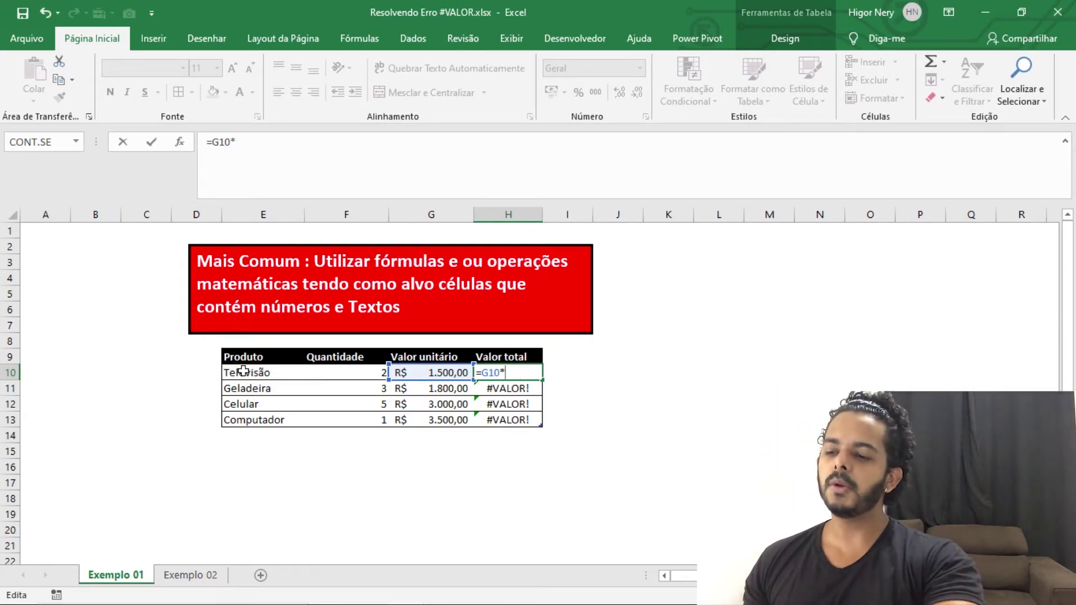
{"action": "left_click", "coordinate": [364, 375]}
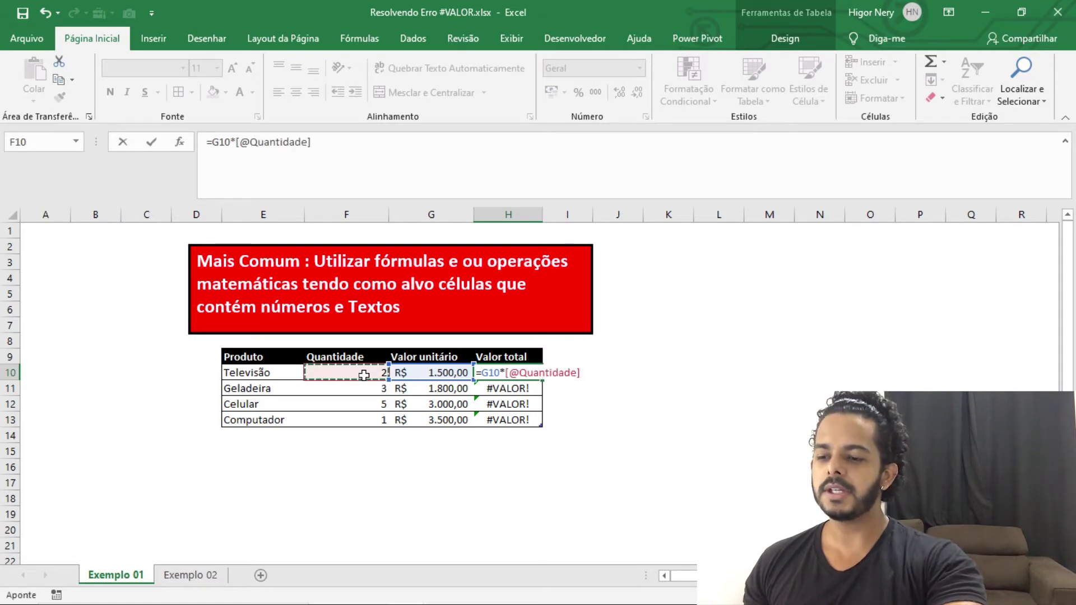
{"action": "key", "text": "Return"}
{"action": "left_click", "coordinate": [497, 458]}
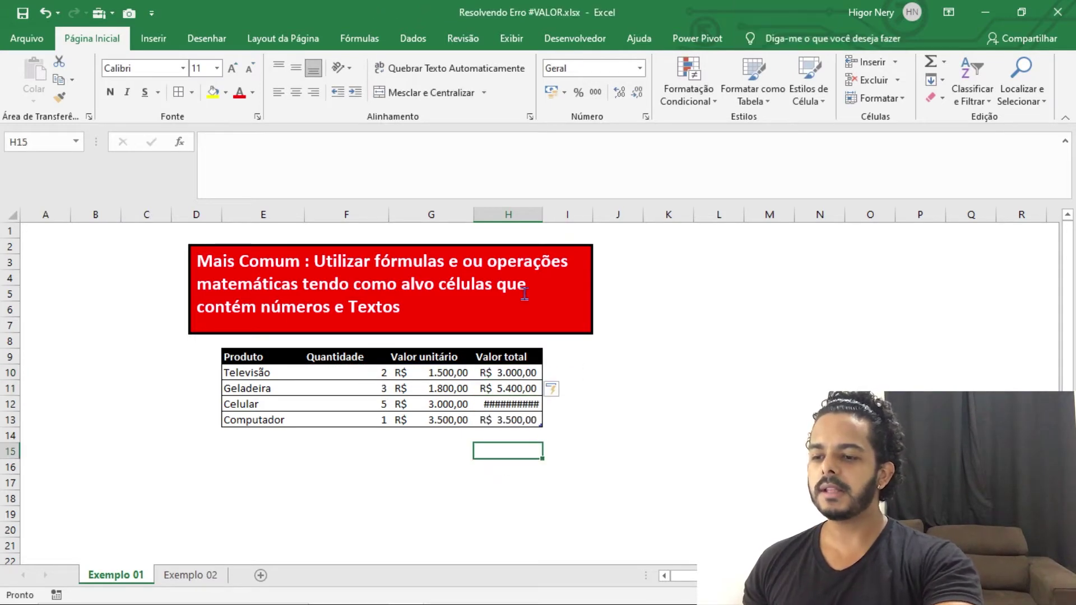
Autofit the width of the Valor total column and review the totals of the four products.
{"action": "double_click", "coordinate": [538, 212]}
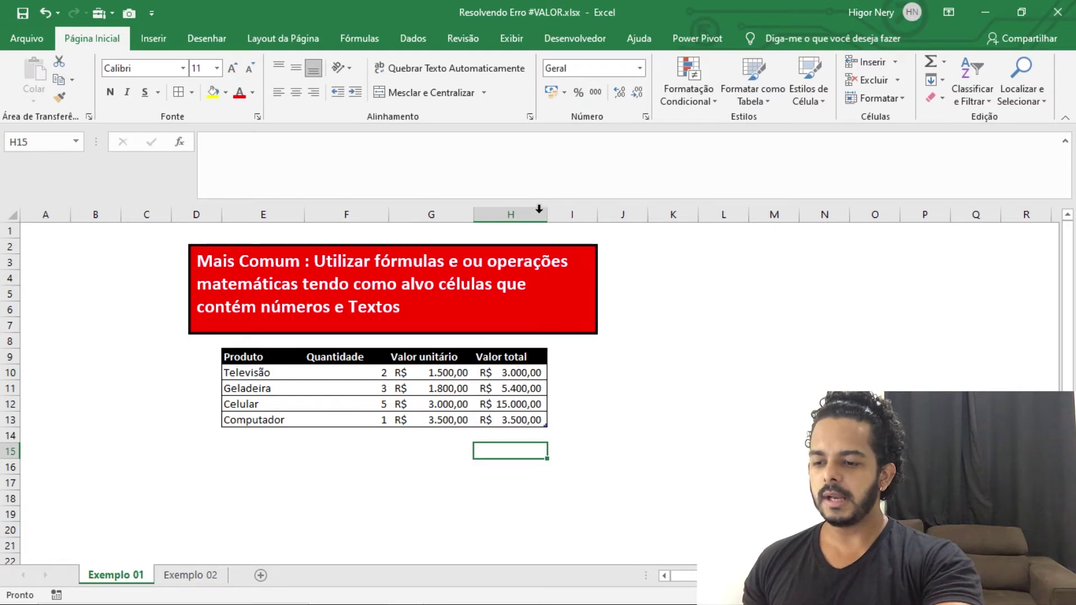
{"action": "left_click_drag", "start_coordinate": [531, 386], "coordinate": [524, 422]}
{"action": "left_click", "coordinate": [514, 457]}
{"action": "left_click_drag", "start_coordinate": [521, 377], "coordinate": [518, 429]}
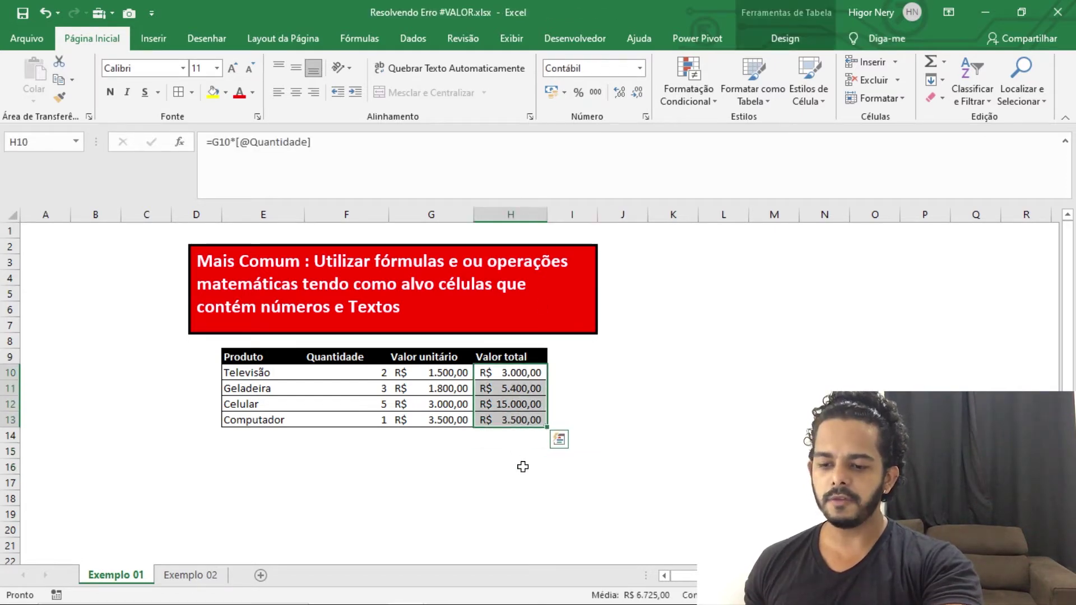
{"action": "left_click", "coordinate": [514, 435]}
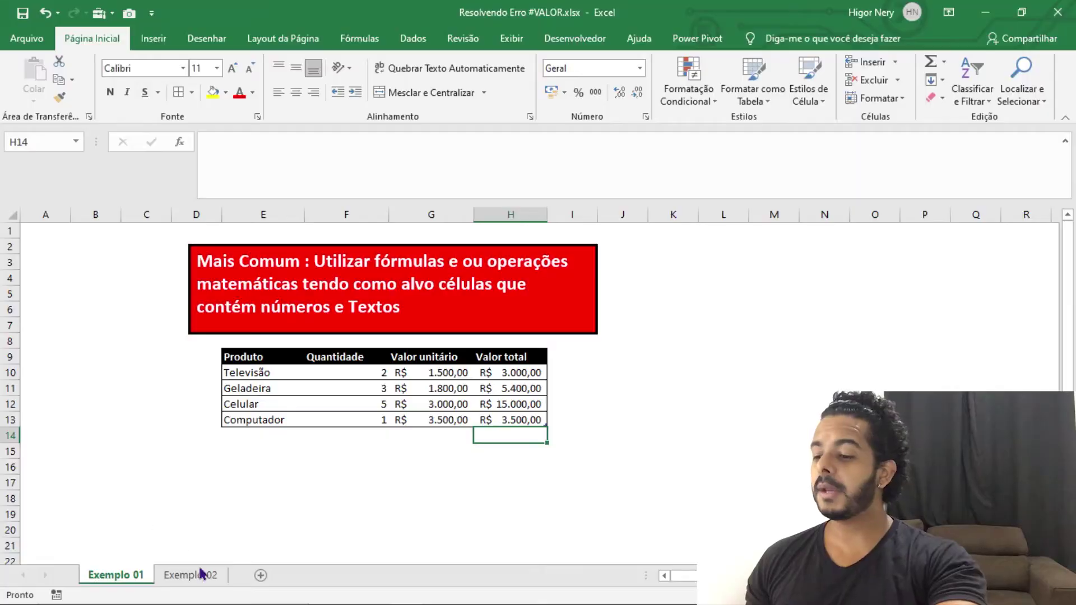
Open the Exemplo 02 sheet and examine the Fundos column and the formula in E8 that extracts the percentage.
{"action": "left_click", "coordinate": [210, 573]}
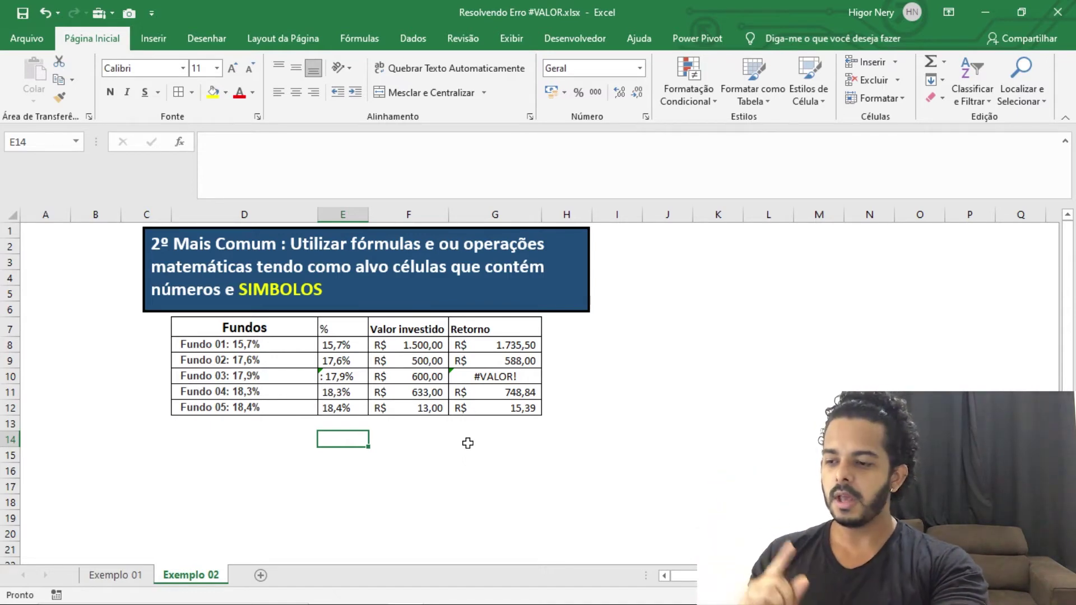
{"action": "left_click", "coordinate": [278, 454]}
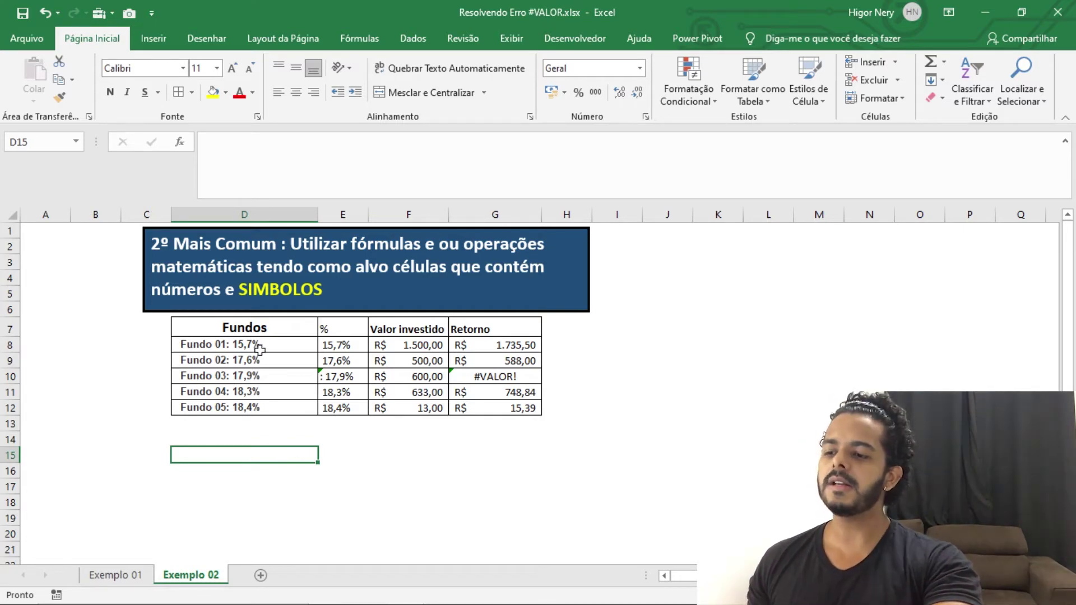
{"action": "left_click", "coordinate": [350, 420]}
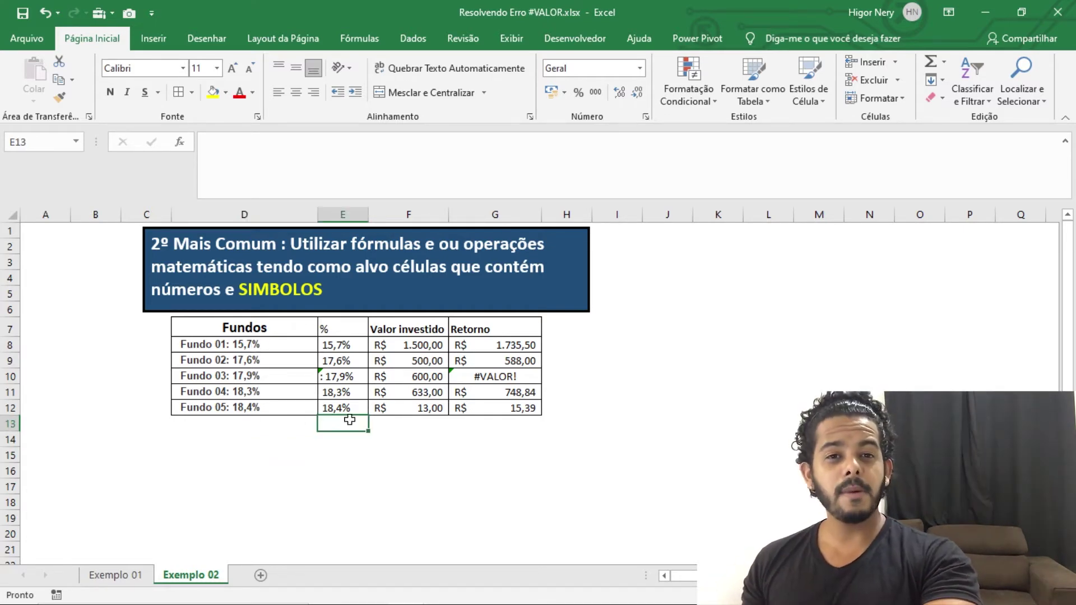
{"action": "left_click", "coordinate": [345, 340]}
{"action": "mouse_move", "coordinate": [345, 340]}
{"action": "left_mouse_down"}
{"action": "mouse_move", "coordinate": [345, 358]}
{"action": "mouse_move", "coordinate": [348, 349]}
{"action": "left_mouse_up"}
{"action": "left_click_drag", "start_coordinate": [229, 350], "coordinate": [232, 409]}
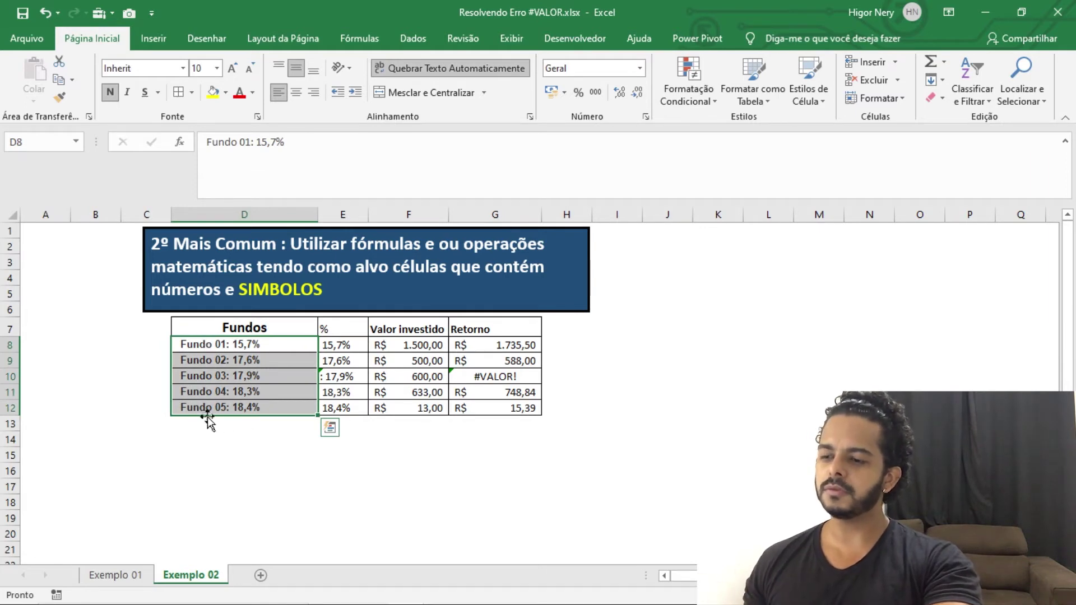
{"action": "mouse_move", "coordinate": [343, 331]}
{"action": "left_mouse_down"}
{"action": "mouse_move", "coordinate": [345, 344]}
{"action": "mouse_move", "coordinate": [343, 331]}
{"action": "left_mouse_up"}
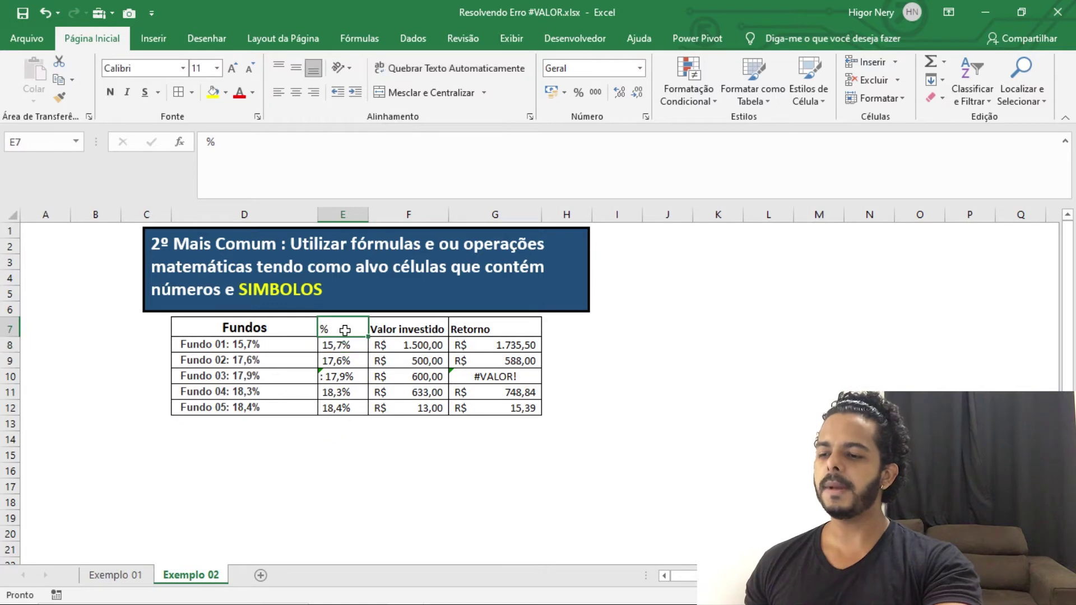
{"action": "left_click", "coordinate": [221, 340]}
{"action": "left_click", "coordinate": [328, 347]}
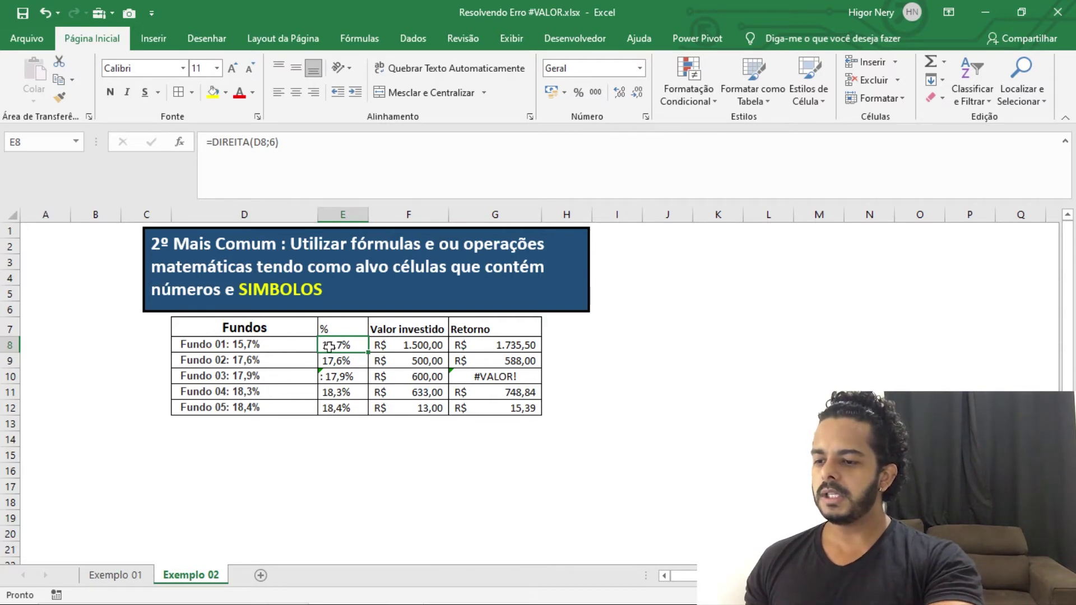
Examine how the Retorno column is calculated from the percentage and Valor investido, starting with the formula in G8.
{"action": "left_click", "coordinate": [274, 330]}
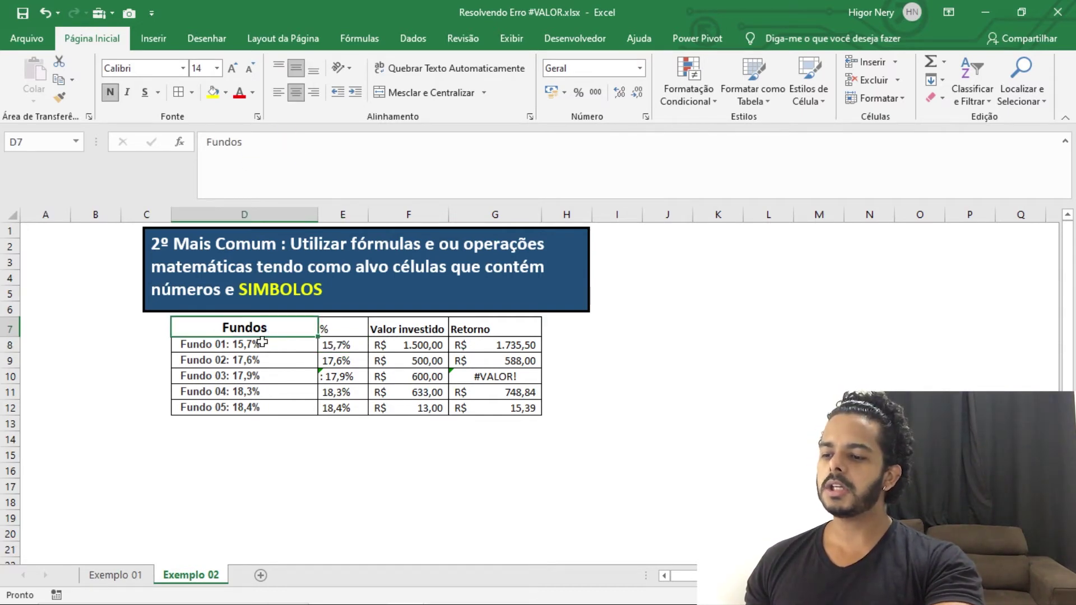
{"action": "left_click", "coordinate": [258, 344]}
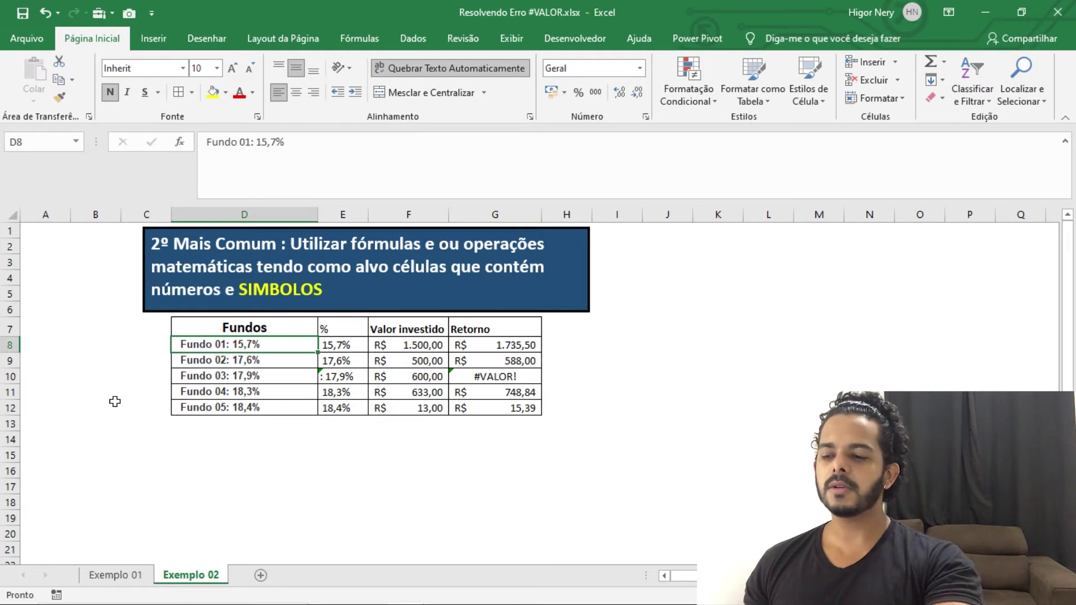
{"action": "left_click", "coordinate": [425, 343]}
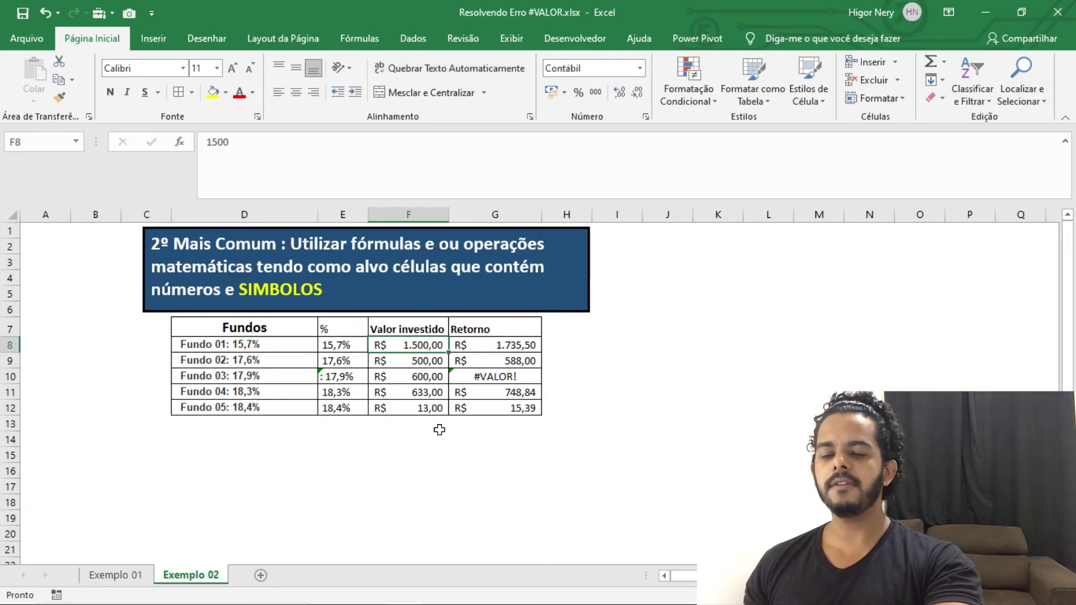
{"action": "left_click", "coordinate": [227, 343]}
{"action": "left_click", "coordinate": [480, 345]}
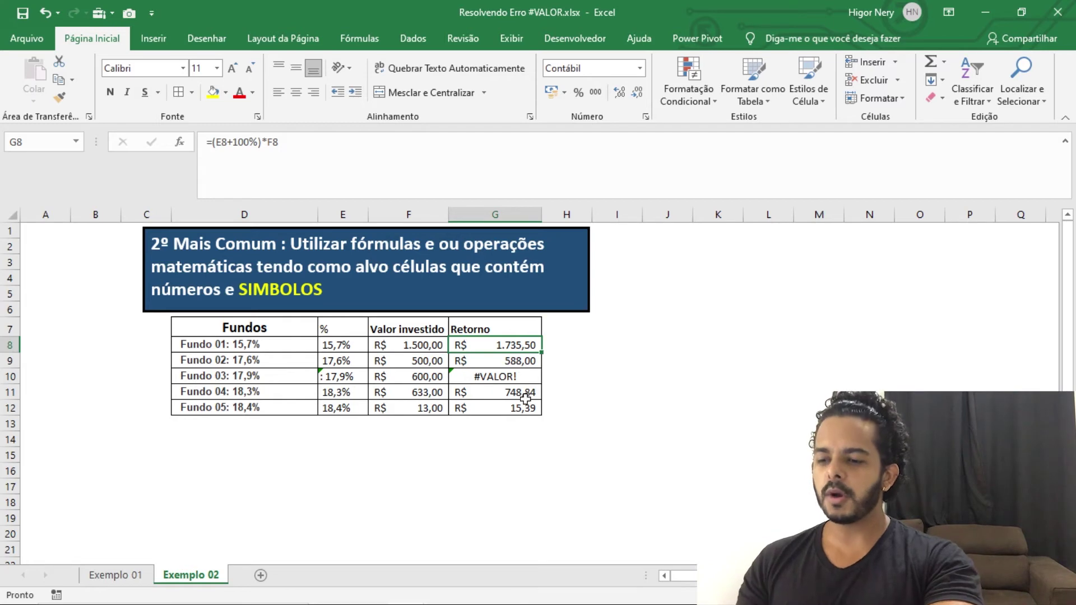
{"action": "left_click_drag", "start_coordinate": [529, 342], "coordinate": [521, 408]}
{"action": "left_click", "coordinate": [441, 470]}
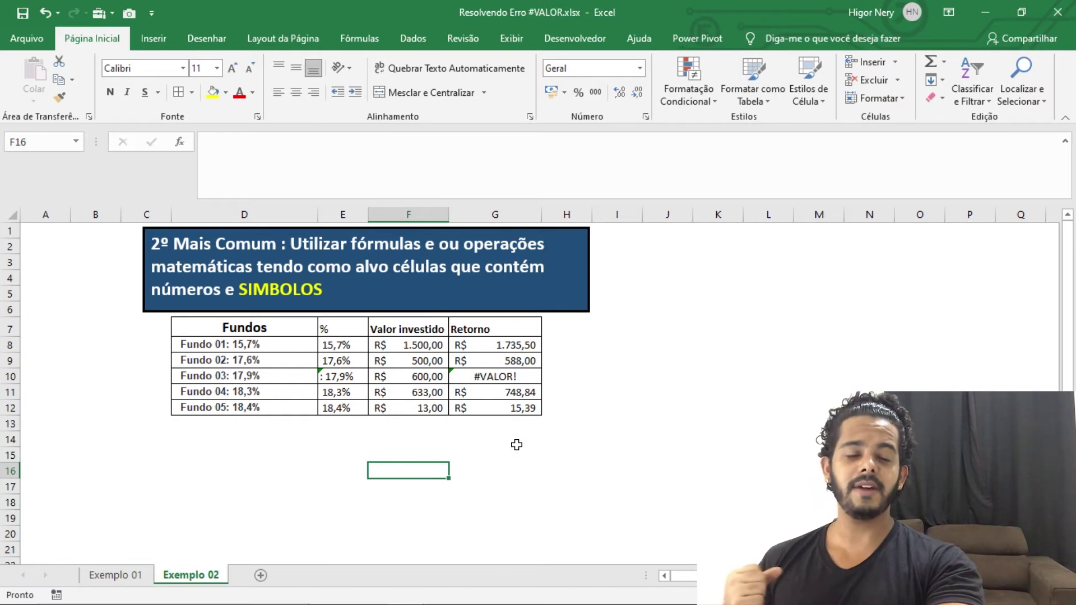
Examine the Retorno formula in G10 and the E10 and F10 cells it references.
{"action": "left_click", "coordinate": [513, 375]}
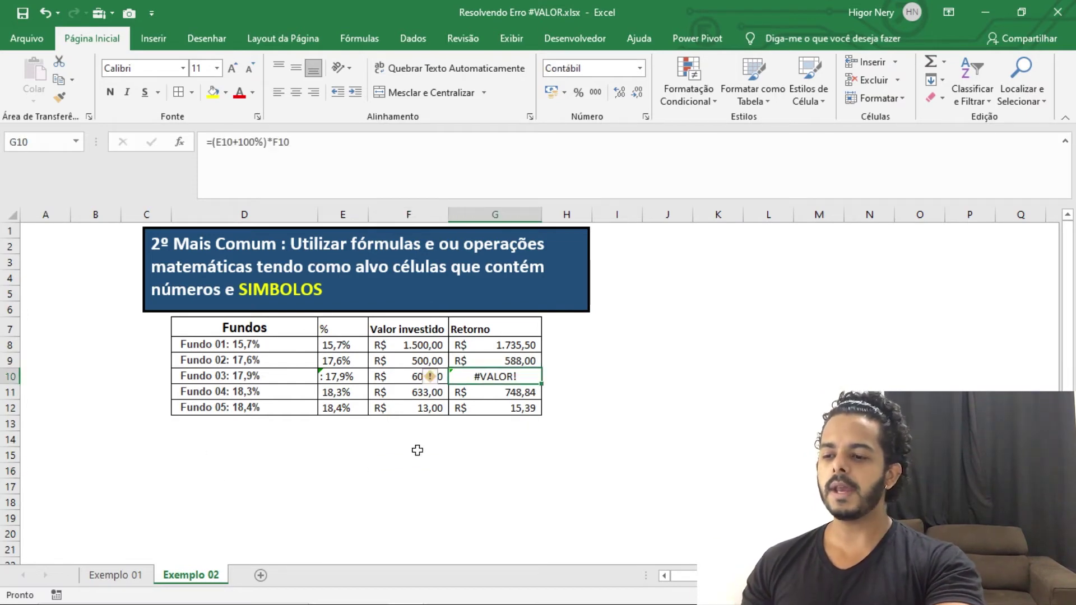
{"action": "left_click", "coordinate": [483, 451]}
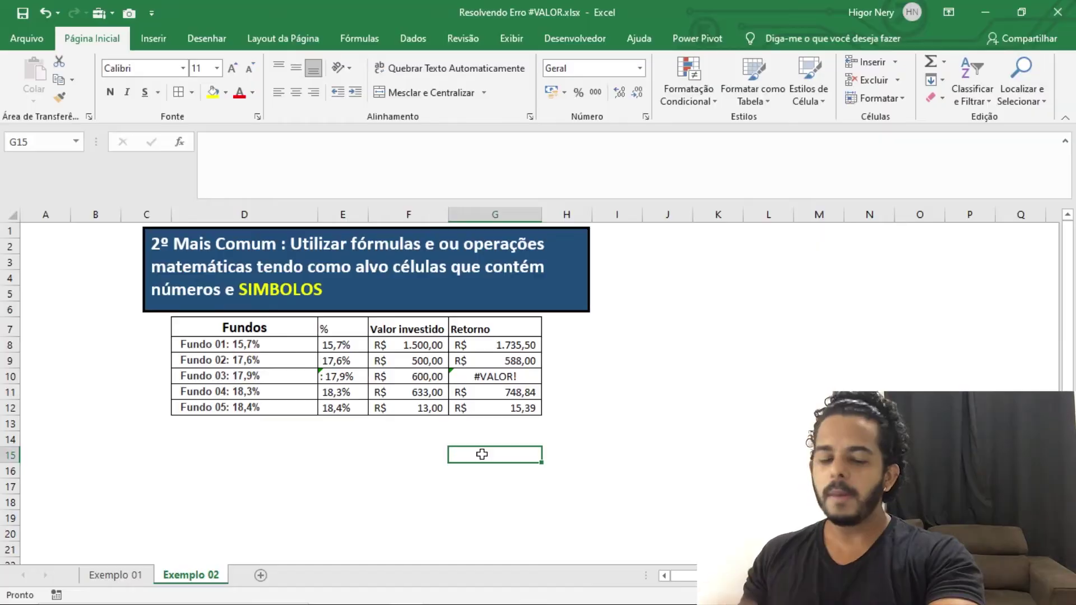
{"action": "left_click", "coordinate": [514, 377]}
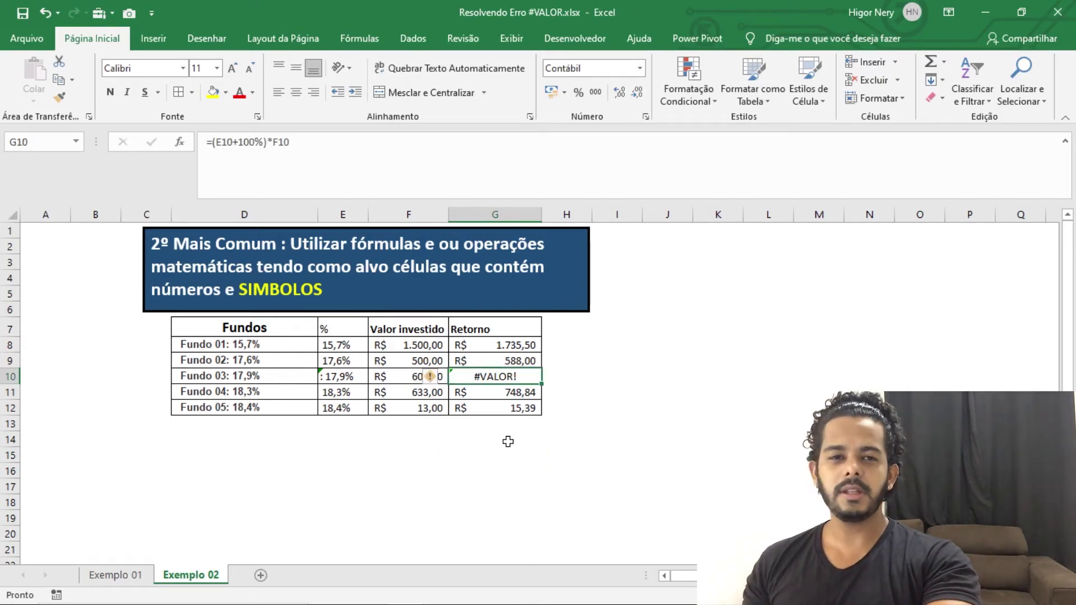
{"action": "key", "text": "F2"}
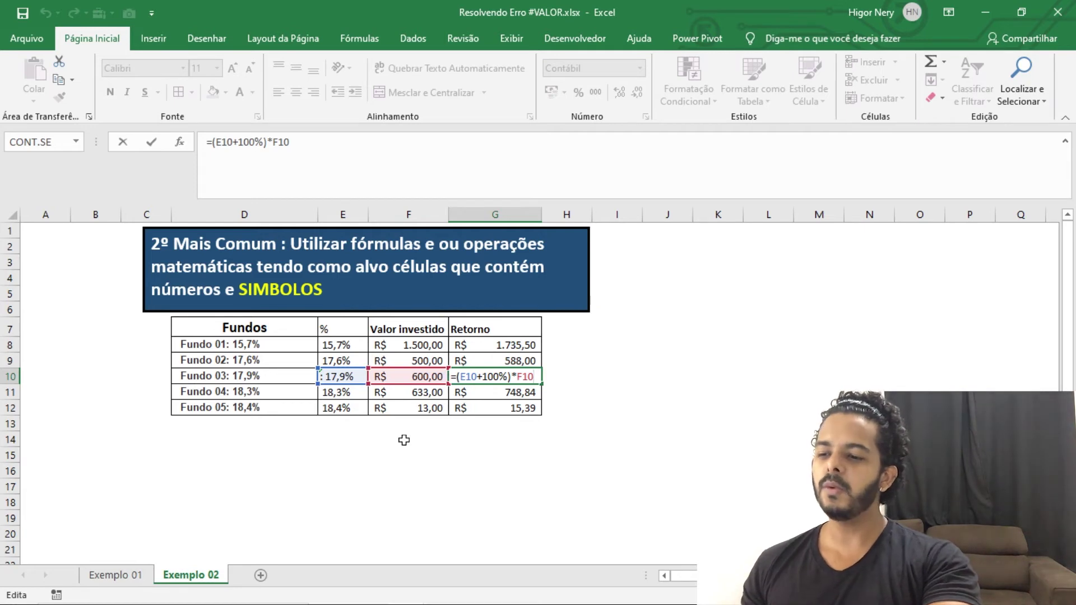
{"action": "key", "text": "Return"}
{"action": "left_click", "coordinate": [438, 450]}
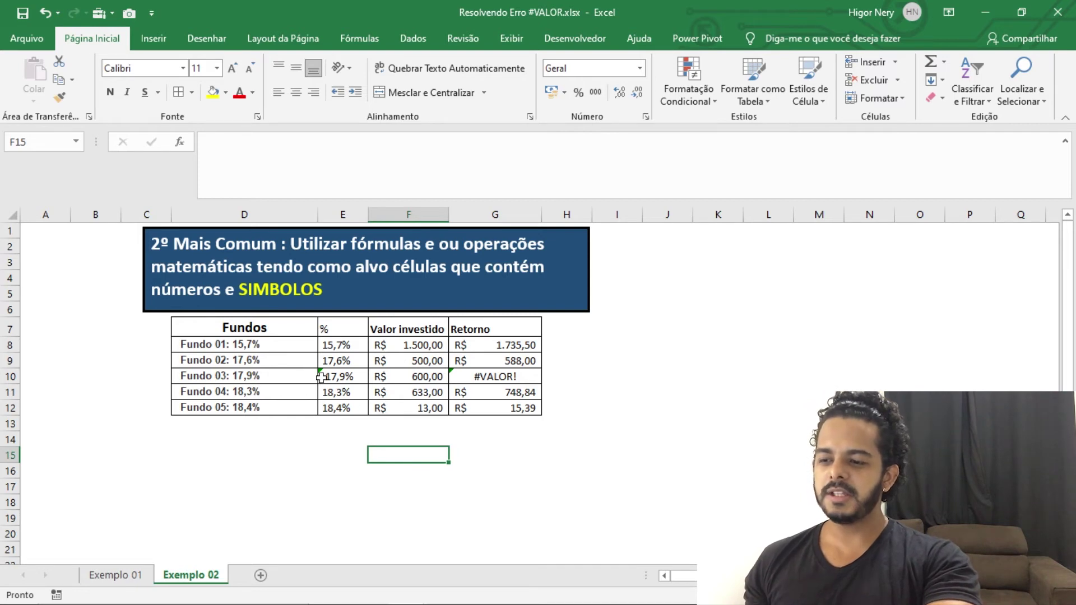
Inspect the error-checking options for the Fundo 03 percentage formula in E10.
{"action": "left_click", "coordinate": [326, 376]}
{"action": "left_click", "coordinate": [306, 377]}
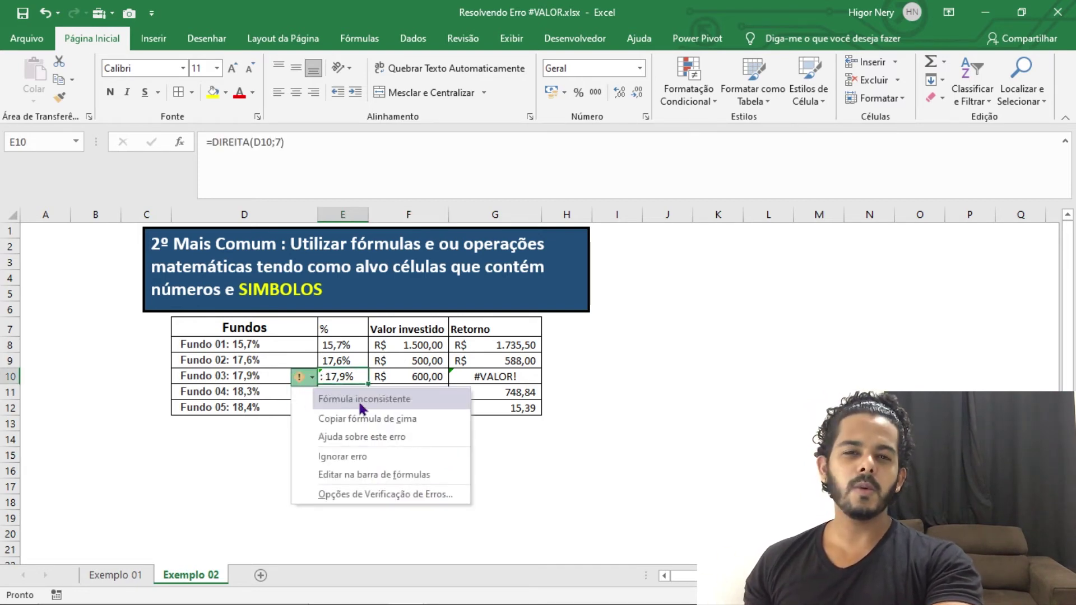
{"action": "left_click", "coordinate": [208, 434]}
{"action": "left_click", "coordinate": [336, 377]}
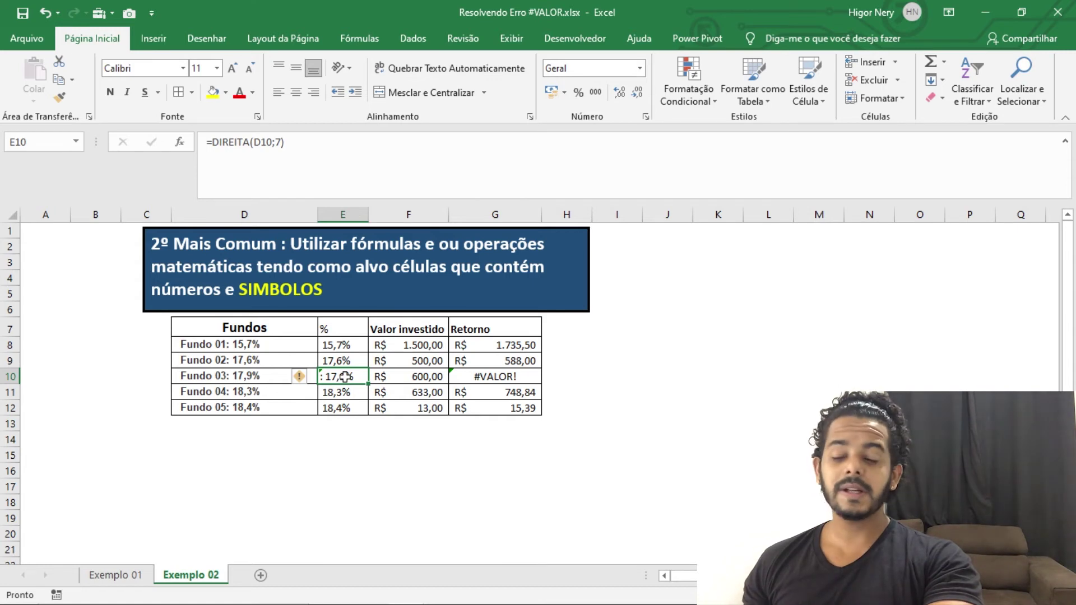
Compare the character count in E10's DIREITA formula with the formulas in E9 and E11.
{"action": "left_click", "coordinate": [353, 362]}
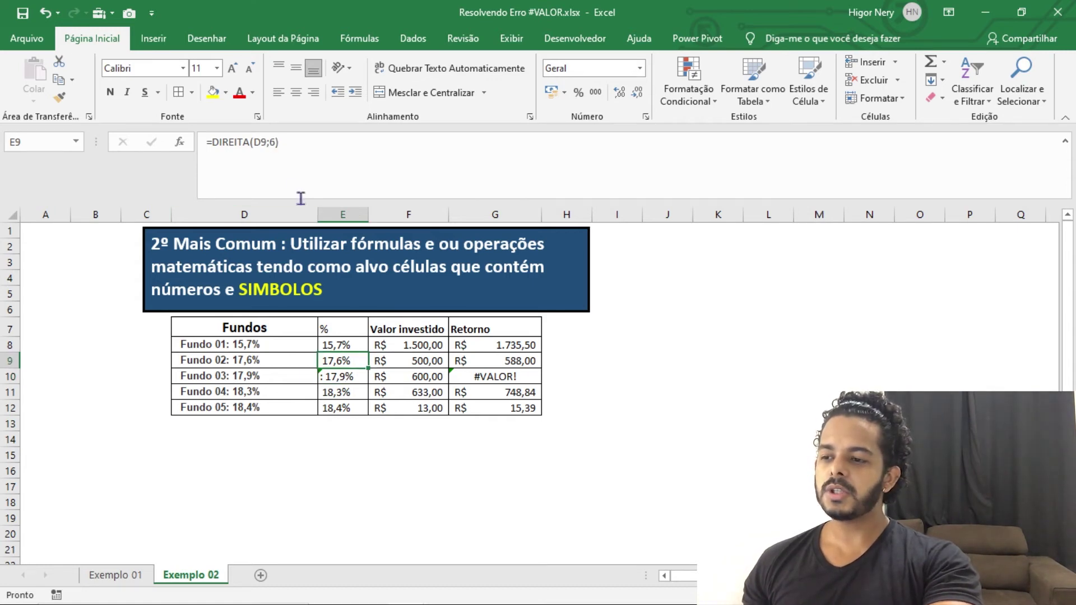
{"action": "left_click", "coordinate": [273, 142]}
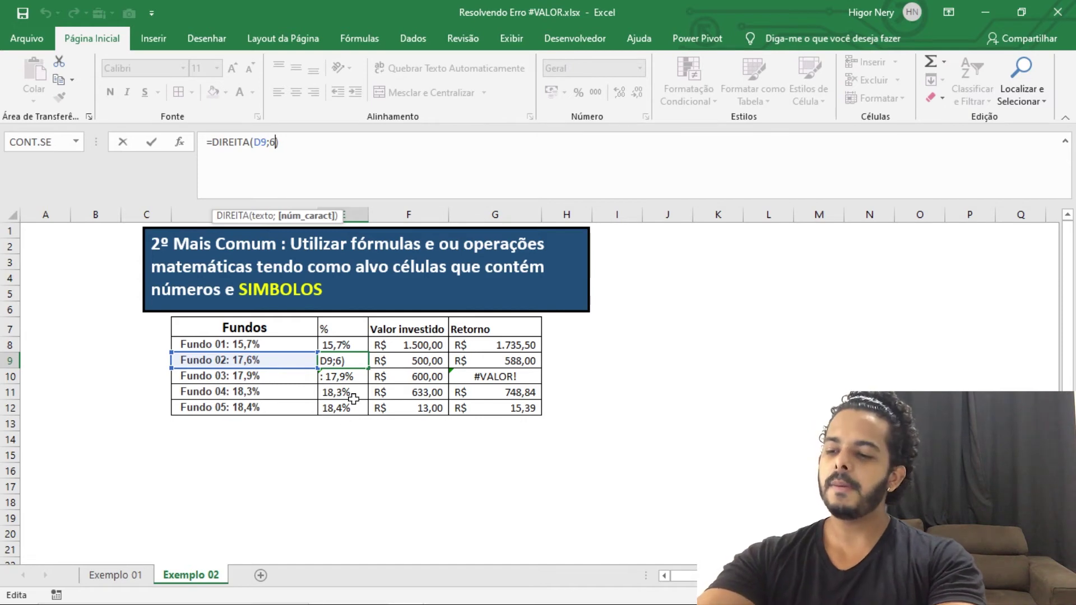
{"action": "key", "text": "Escape"}
{"action": "left_click", "coordinate": [356, 380]}
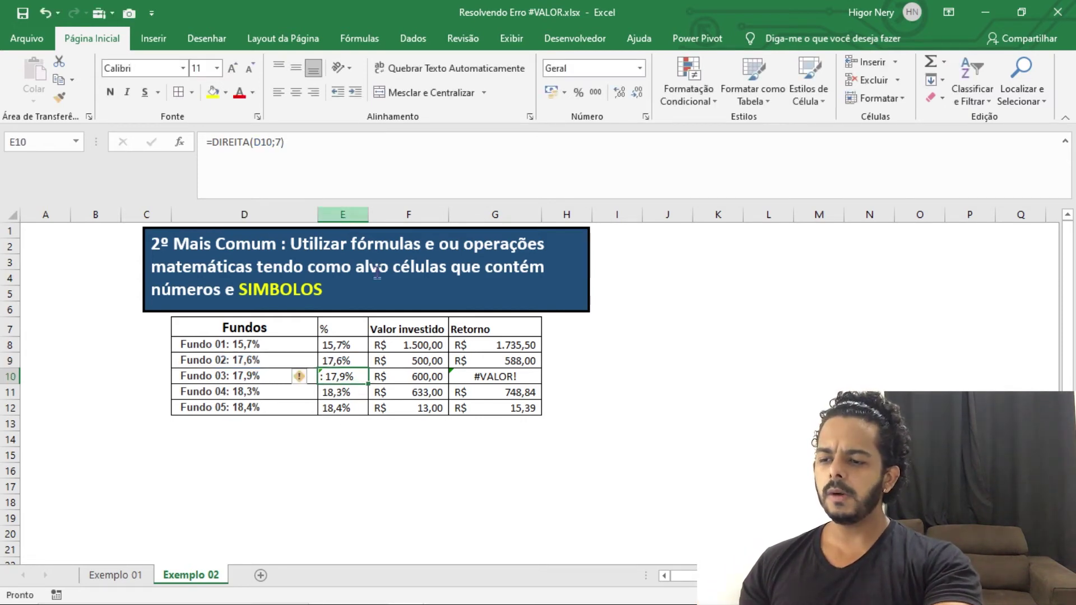
{"action": "left_click", "coordinate": [350, 397]}
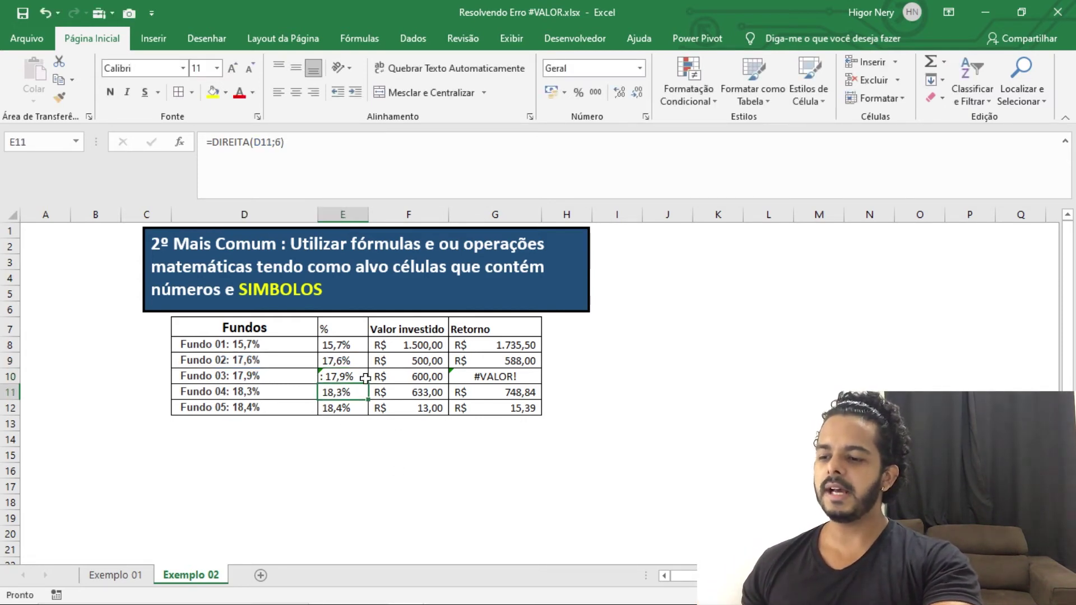
{"action": "left_click", "coordinate": [278, 141]}
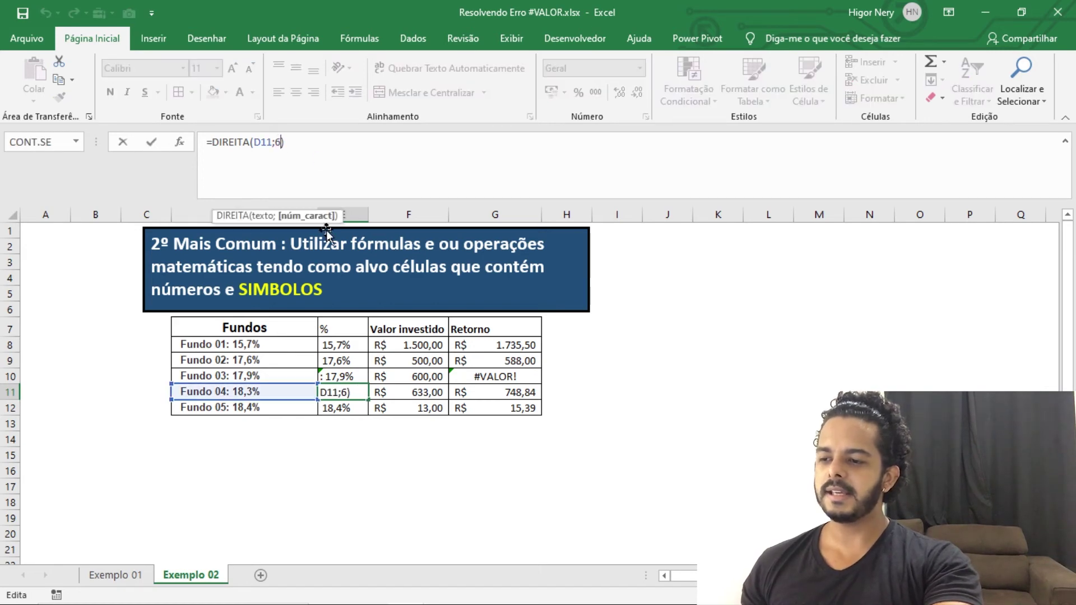
{"action": "key", "text": "Escape"}
{"action": "double_click", "coordinate": [337, 386]}
{"action": "double_click", "coordinate": [339, 392]}
{"action": "key", "text": "Escape"}
Correct the percentage formula in E10 to extract six characters, =DIREITA(D10;6).
{"action": "left_click", "coordinate": [353, 372]}
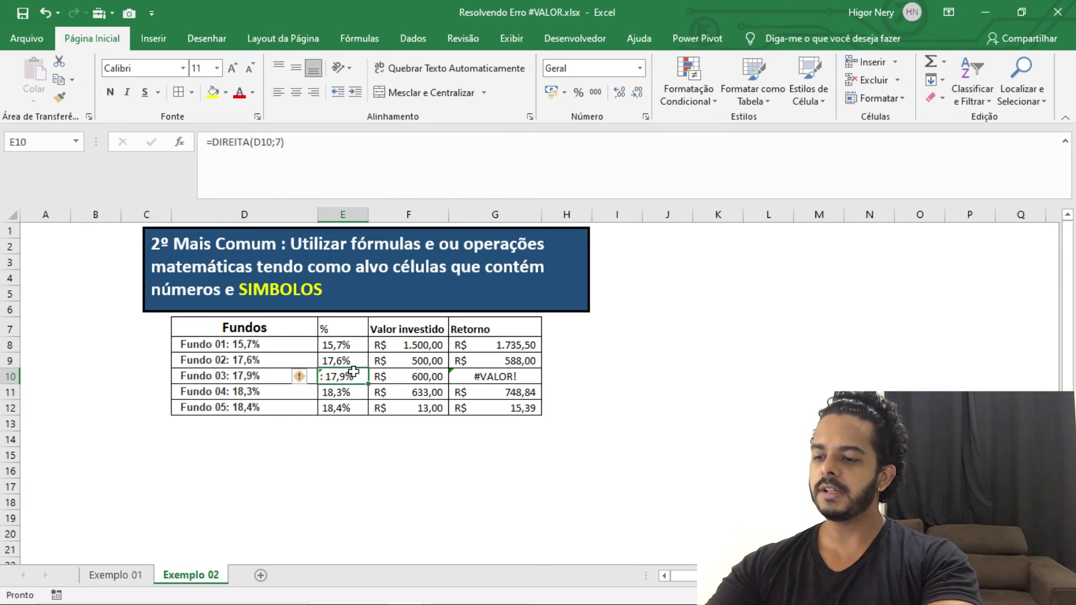
{"action": "left_click", "coordinate": [282, 142]}
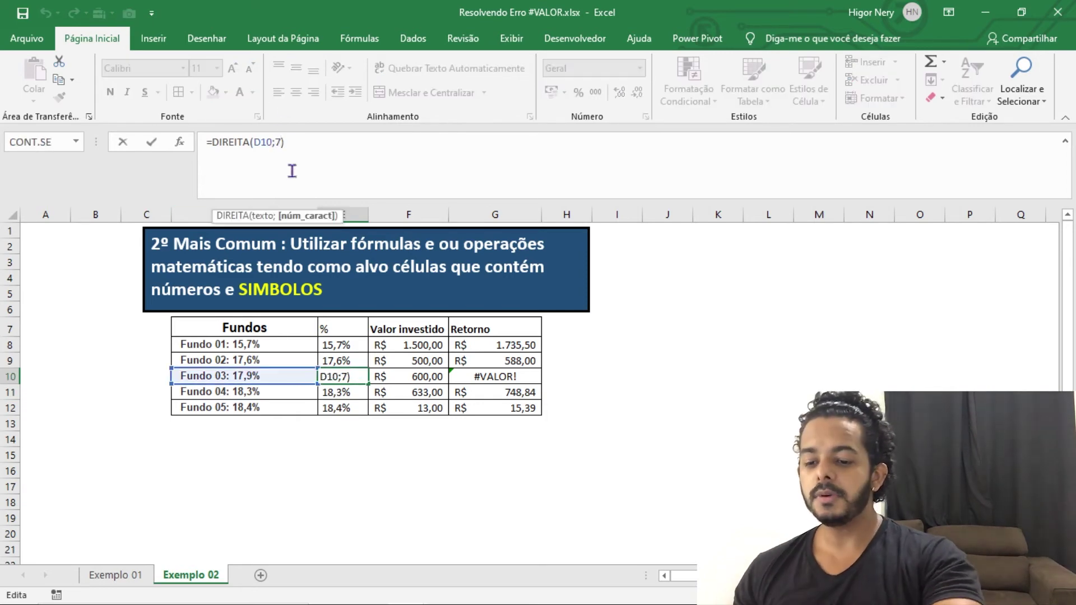
{"action": "key", "text": "BackSpace"}
{"action": "type", "text": "6"}
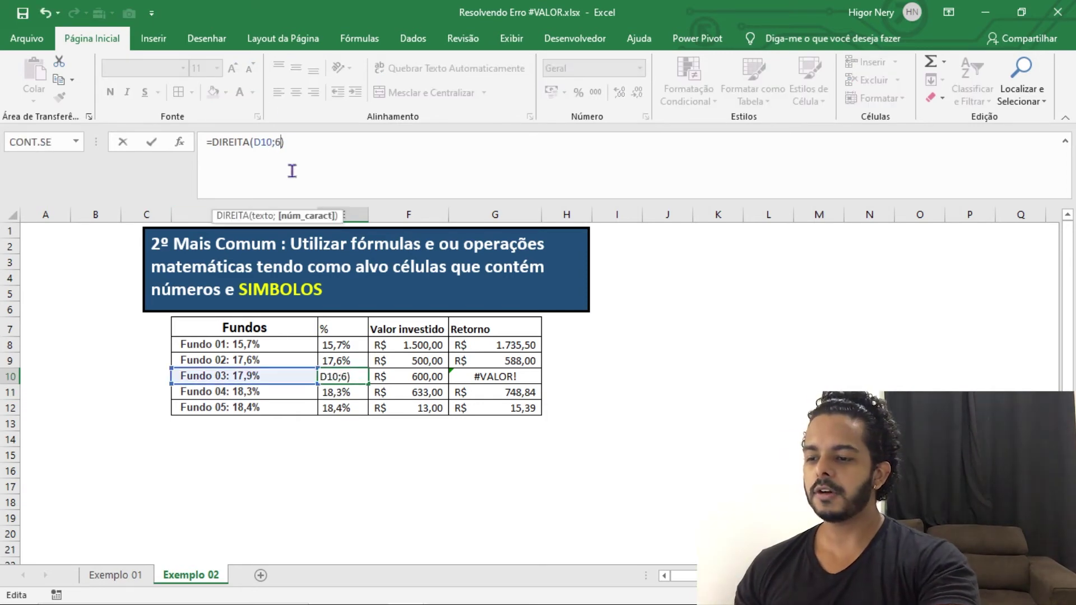
{"action": "key", "text": "Return"}
{"action": "left_click", "coordinate": [409, 452]}
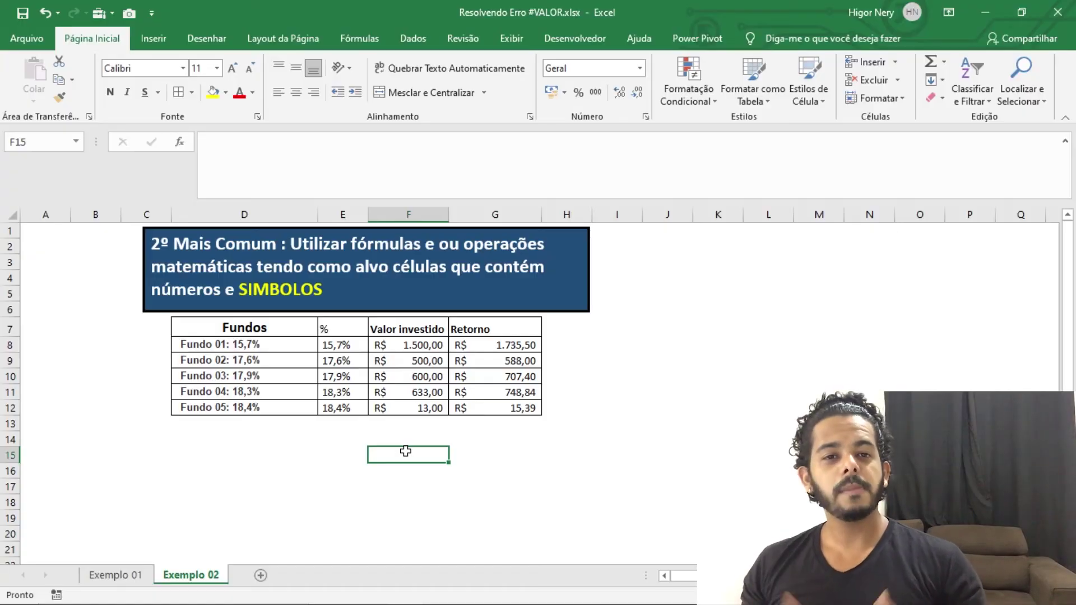
Review the Retorno formula in G10 and the corrected percentage formula in E10.
{"action": "left_click", "coordinate": [491, 364]}
{"action": "left_click", "coordinate": [514, 384]}
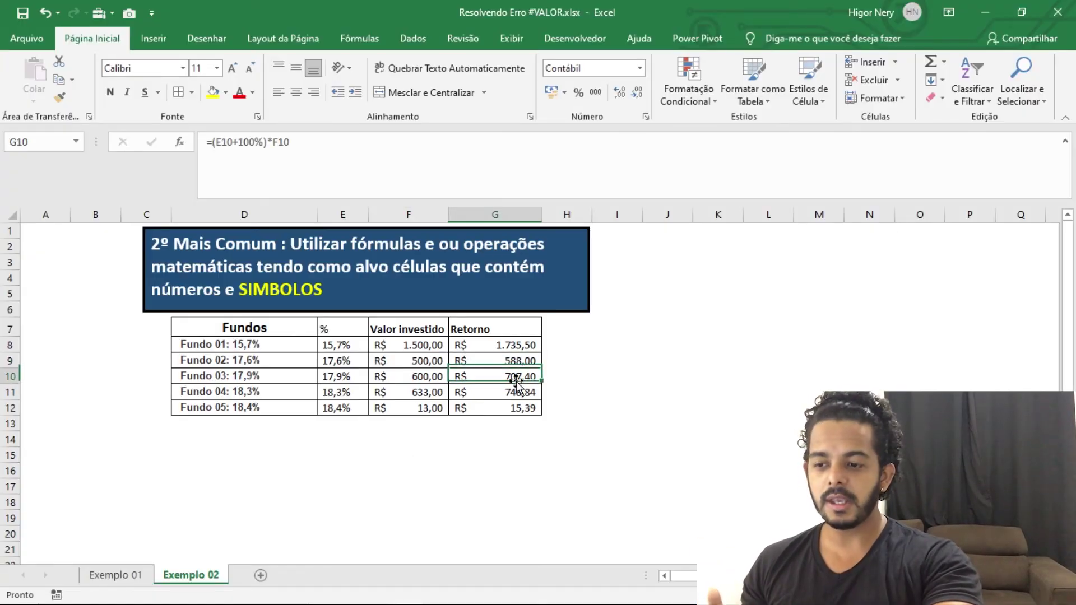
{"action": "key", "text": "F2"}
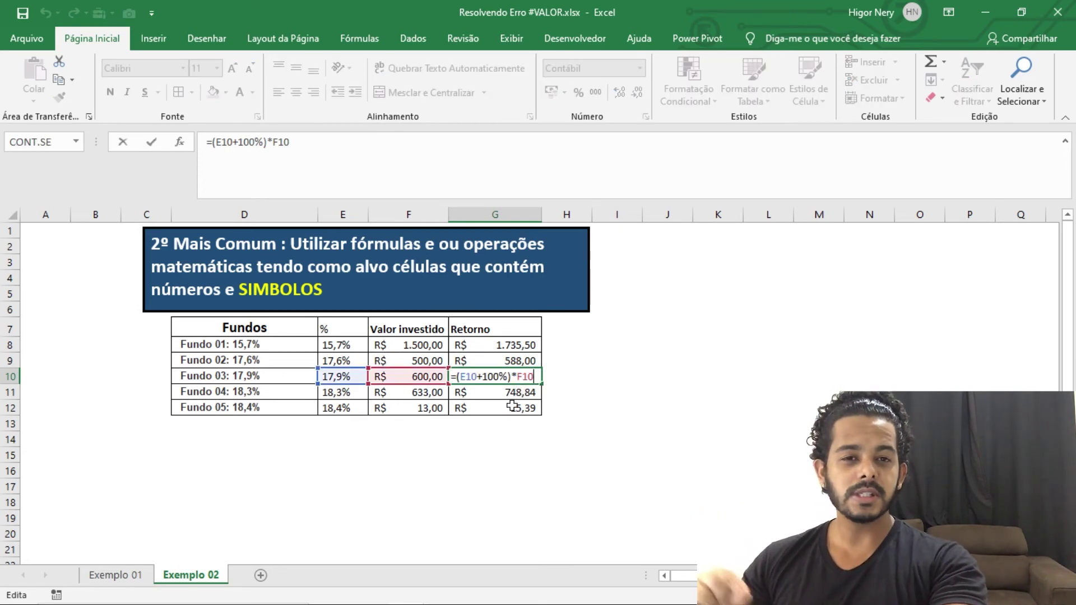
{"action": "key", "text": "Return"}
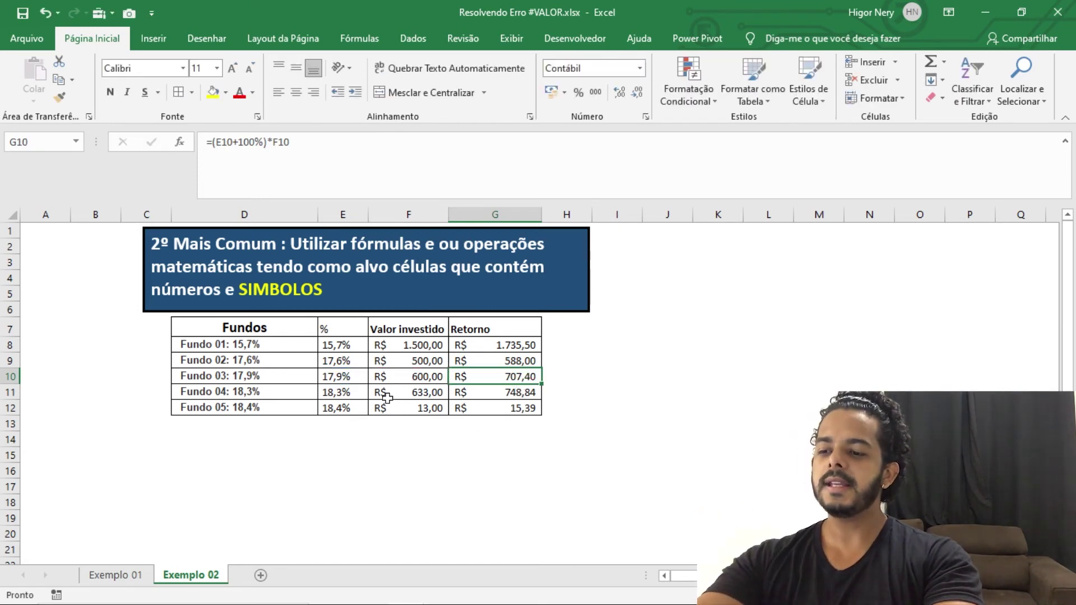
{"action": "left_click", "coordinate": [361, 383]}
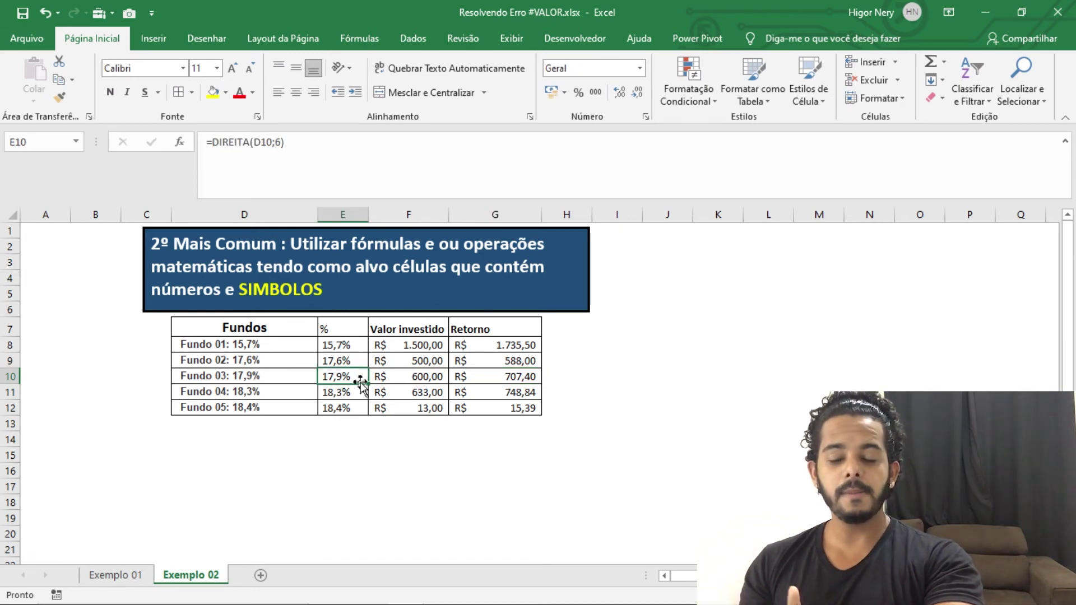